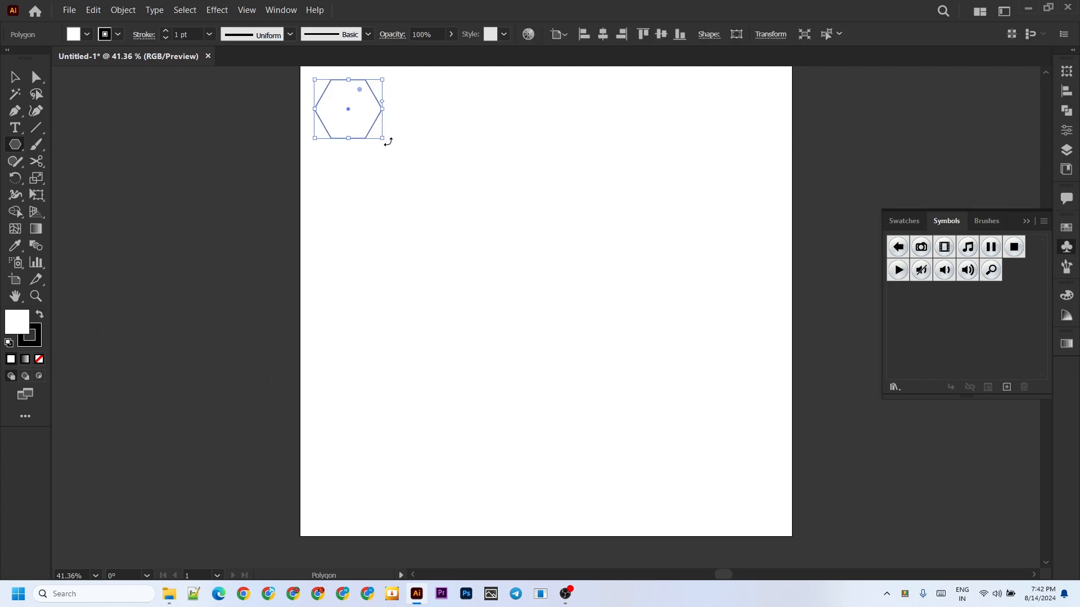
# Rotate the hexagon until a corner points straight up, and place a copy directly to its right with the sides touching.
pyautogui.moveTo(383, 140); pyautogui.dragTo(310, 177)
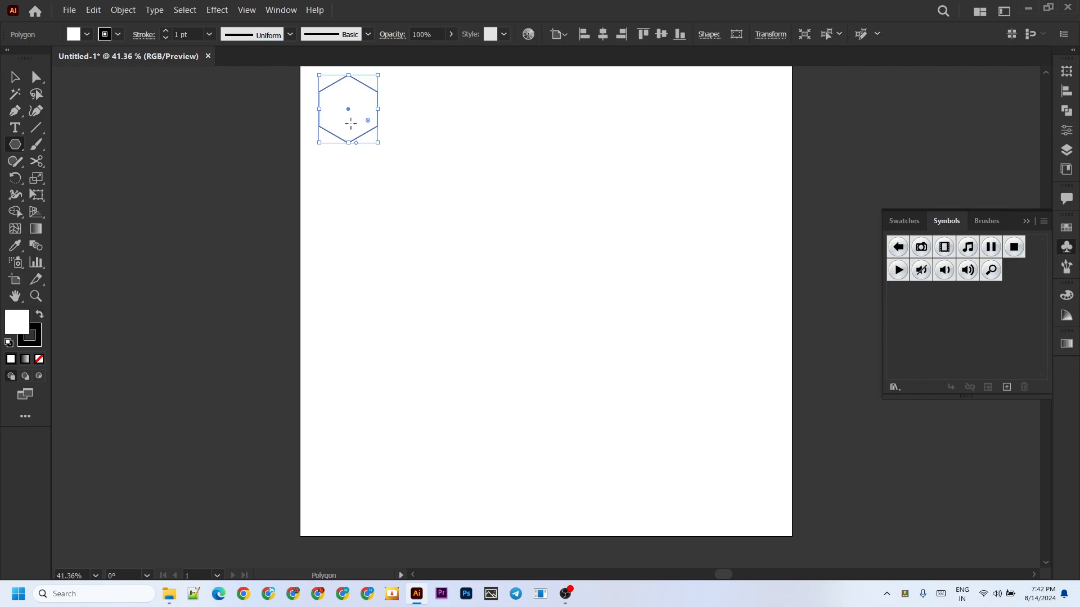
pyautogui.moveTo(351, 124); pyautogui.dragTo(378, 119)
pyautogui.hotkey('ctrl', 'z')
pyautogui.click(14, 78)
pyautogui.moveTo(349, 110); pyautogui.dragTo(410, 114)
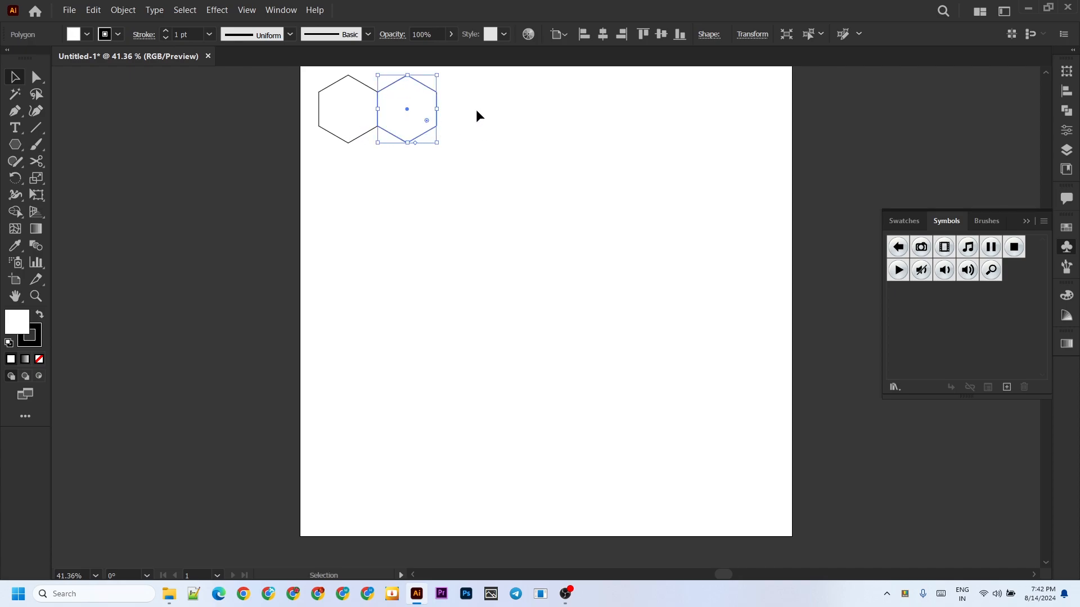
# Duplicate the hexagon pair to the right and repeat the copy until a row of eight touching hexagons spans the artboard.
pyautogui.moveTo(476, 109); pyautogui.dragTo(313, 141)
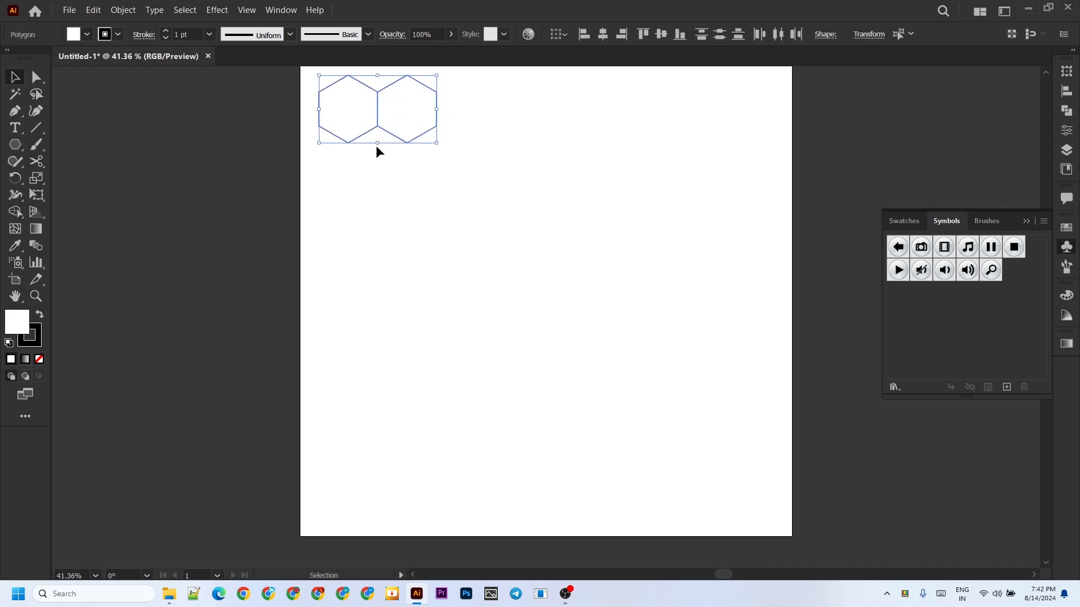
pyautogui.moveTo(403, 113); pyautogui.dragTo(522, 114)
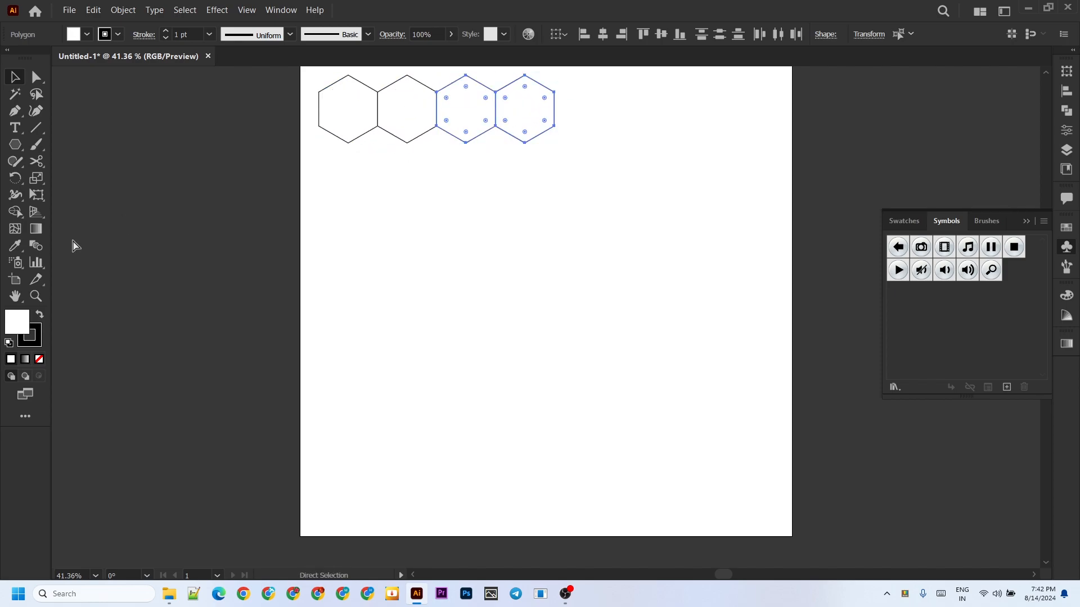
pyautogui.hotkey('ctrl', 'd')
pyautogui.hotkey('ctrl', 'd')
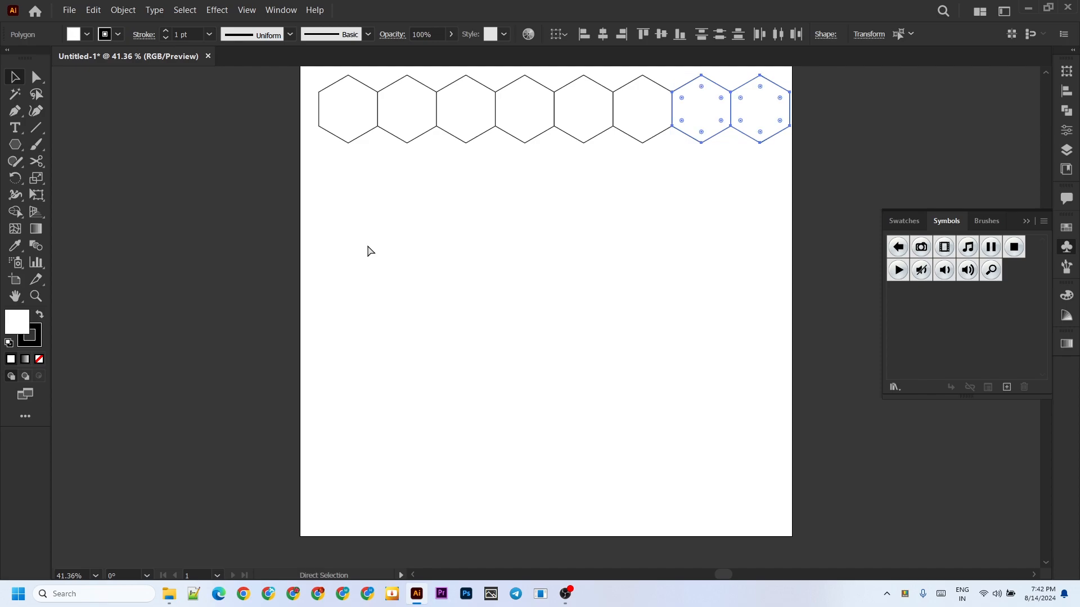
# Scale the whole row of hexagons down proportionally to slightly under half its width.
pyautogui.press('v')
pyautogui.hotkey('ctrl', 'a')
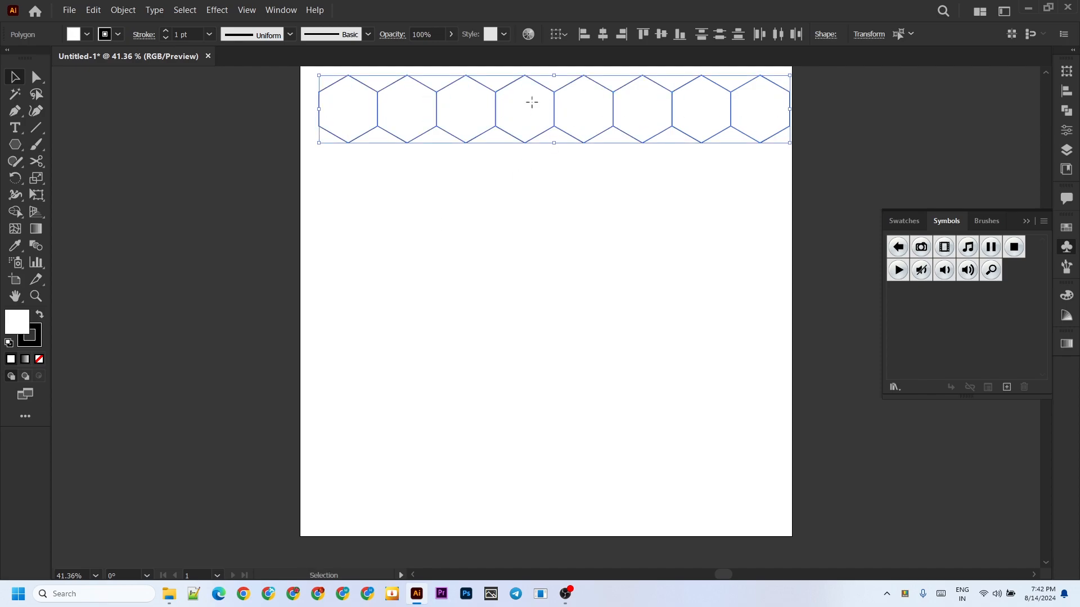
pyautogui.moveTo(531, 103)
pyautogui.mouseDown()
pyautogui.moveTo(523, 164)
pyautogui.moveTo(518, 106)
pyautogui.mouseUp()
pyautogui.moveTo(778, 148); pyautogui.dragTo(689, 130)
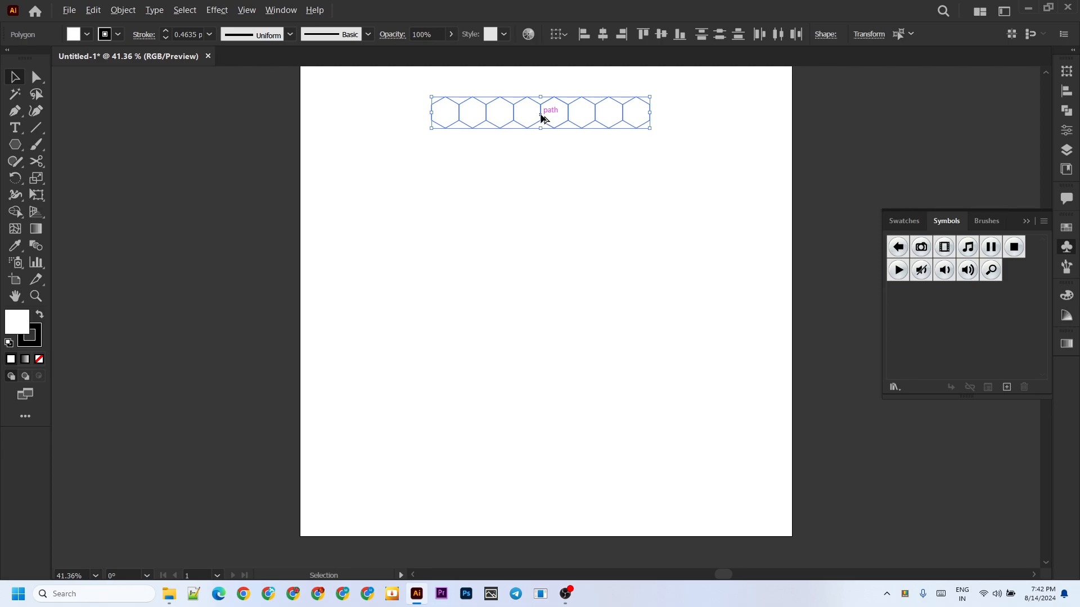
# Duplicate the row end to end to make sixteen hexagons, and move the full row to the artboard's left side.
pyautogui.moveTo(542, 117); pyautogui.dragTo(761, 113)
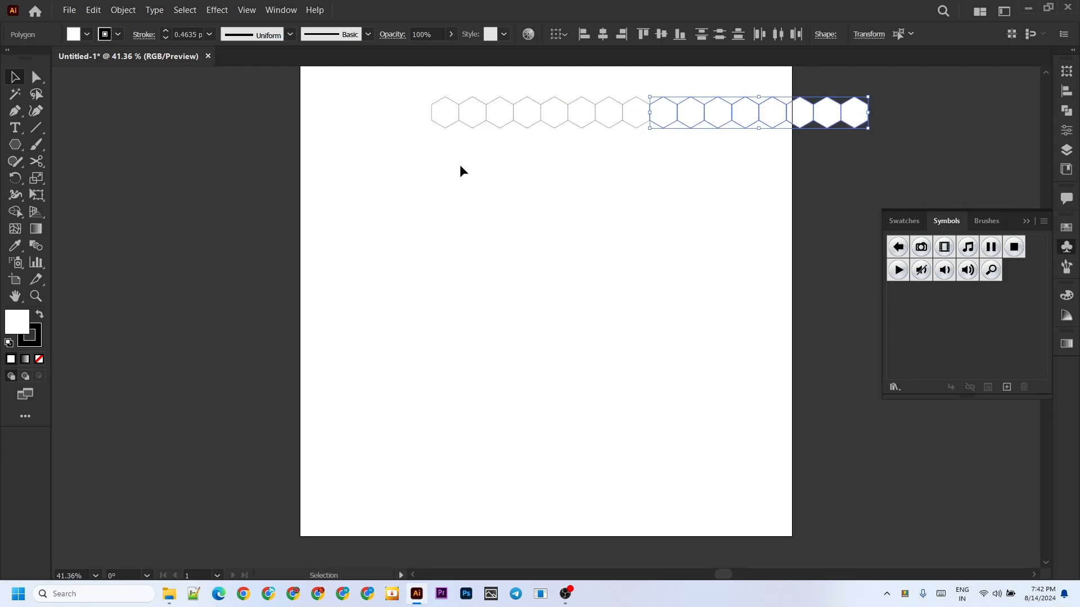
pyautogui.hotkey('ctrl', 'a')
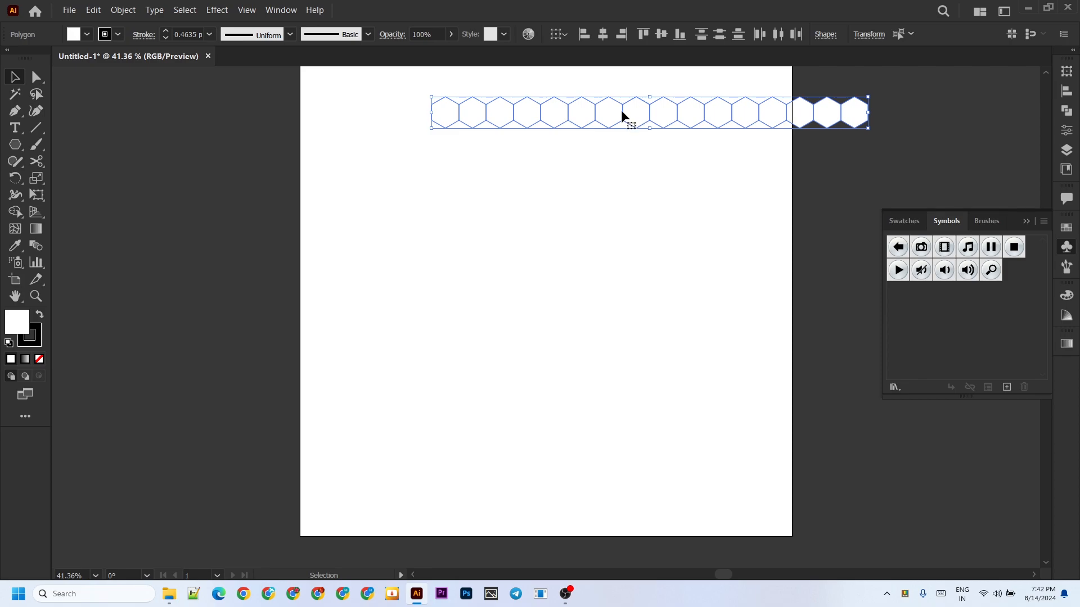
pyautogui.moveTo(621, 110); pyautogui.dragTo(505, 105)
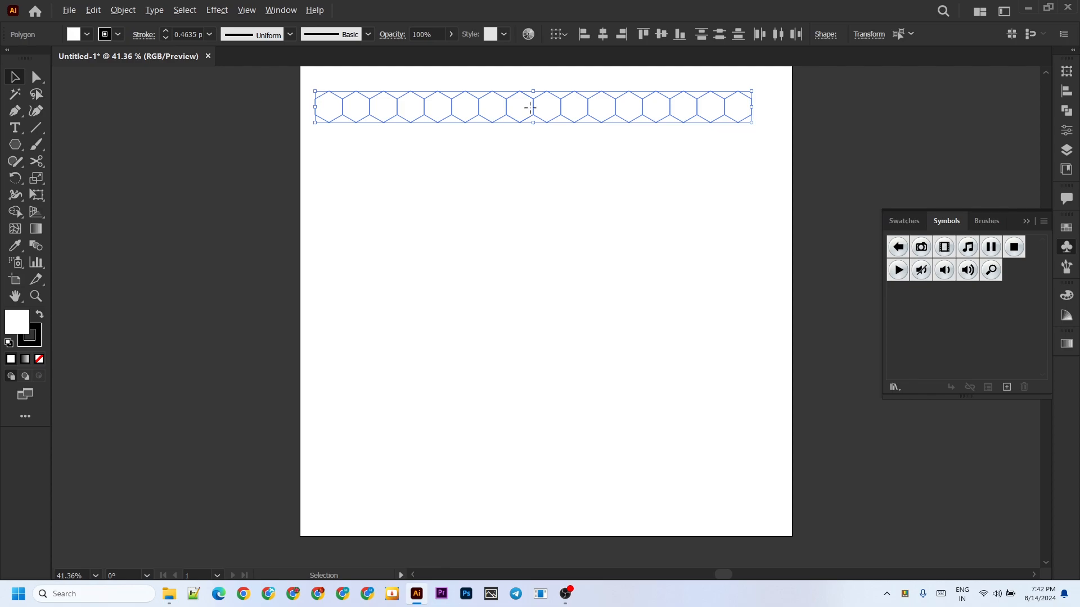
# Copy the row of sixteen hexagons below itself, offset half a hexagon to the left so the two rows interlock.
pyautogui.moveTo(531, 107); pyautogui.dragTo(519, 135)
pyautogui.click(549, 225)
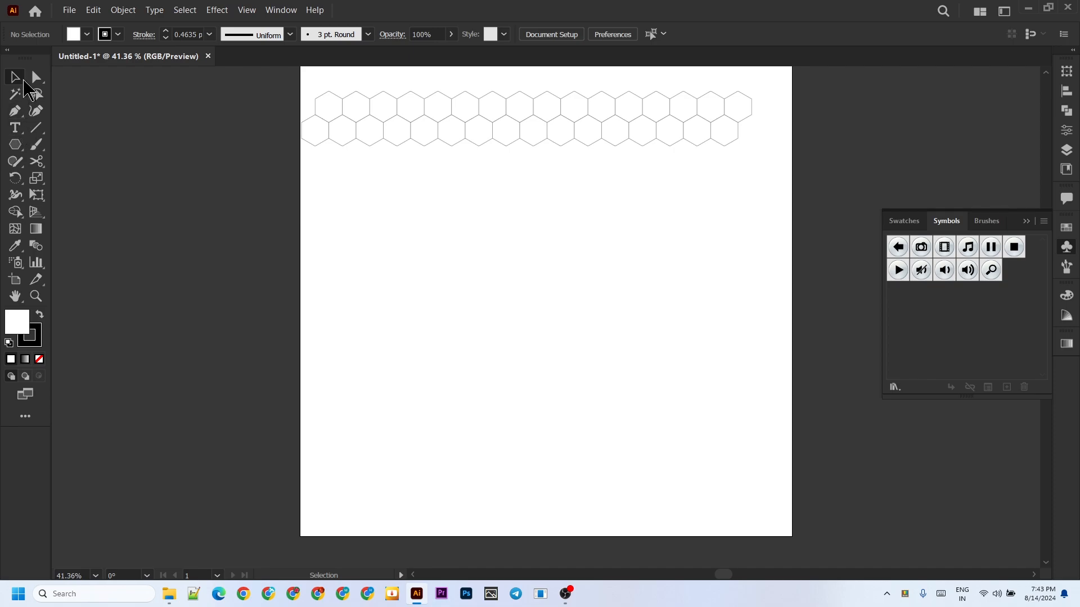
# Fill every second hexagon of the upper row with black, starting with the first one.
pyautogui.click(87, 35)
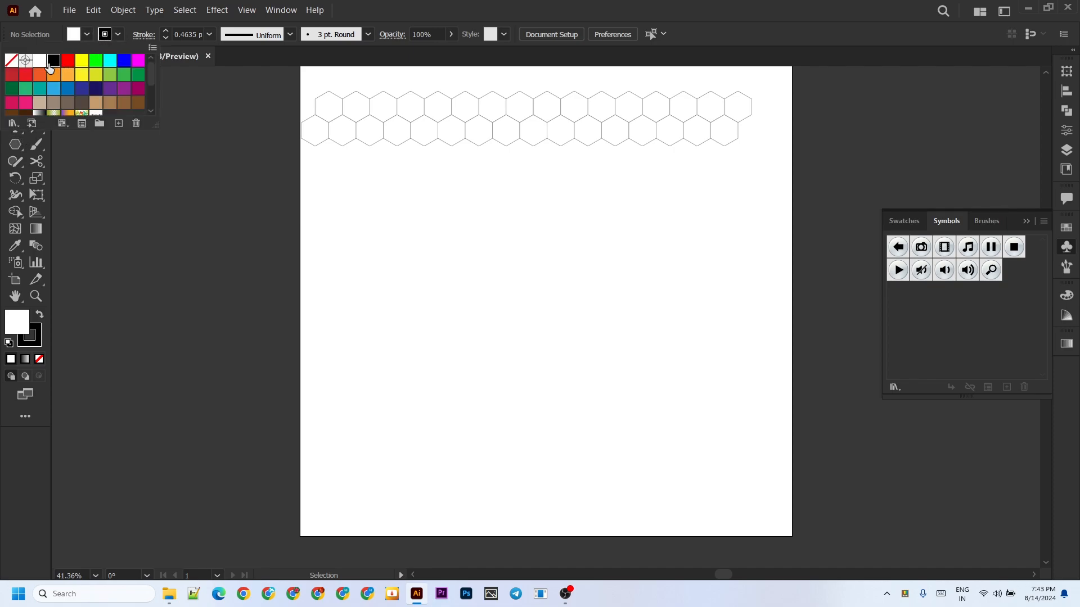
pyautogui.click(54, 60)
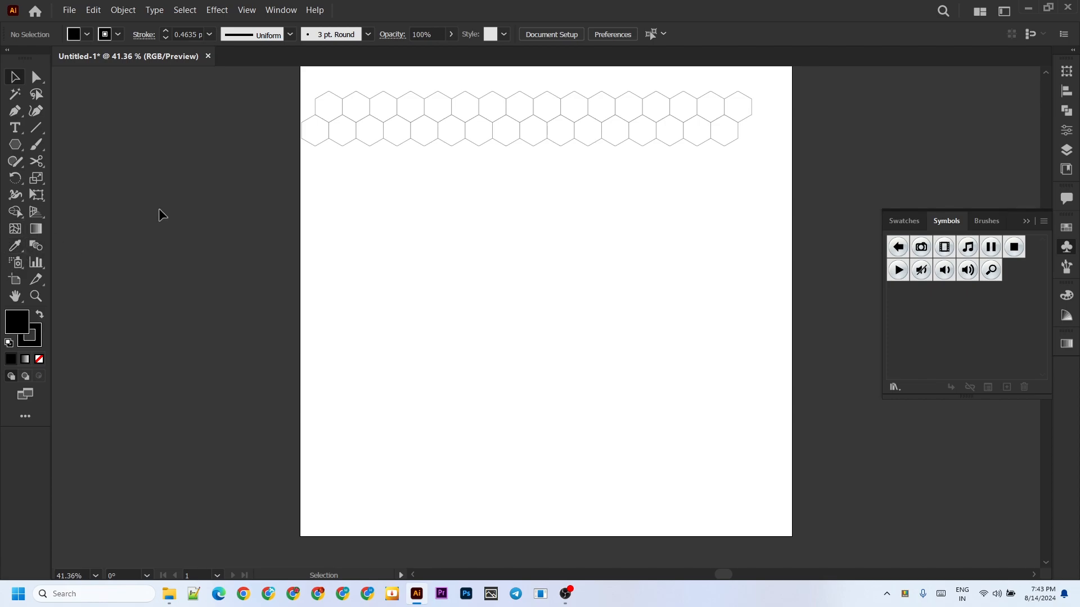
pyautogui.click(328, 114)
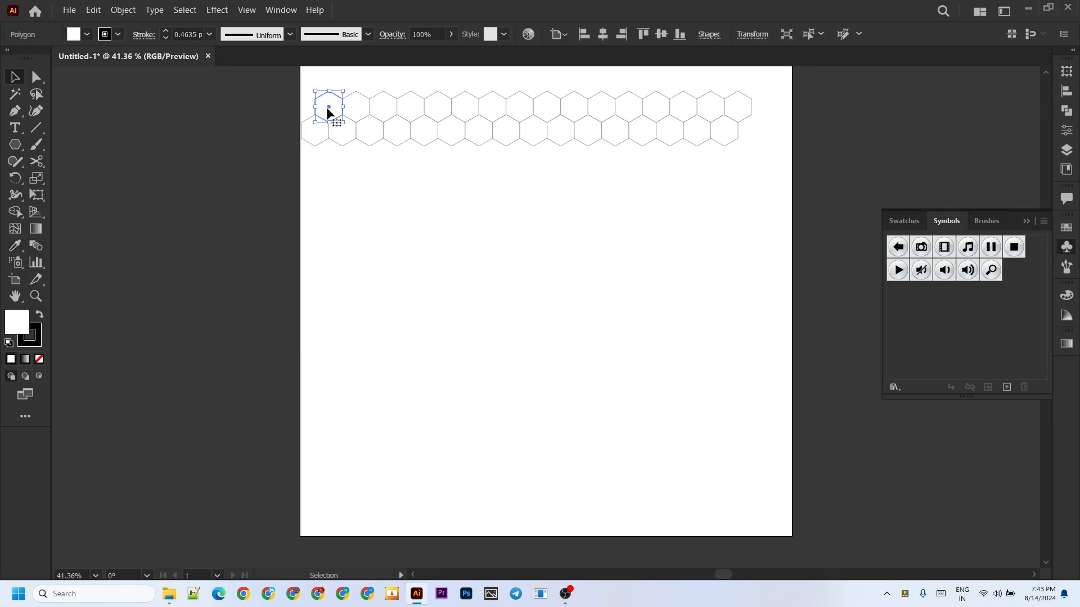
pyautogui.keyDown('shift'); pyautogui.click(393, 106); pyautogui.keyUp('shift')
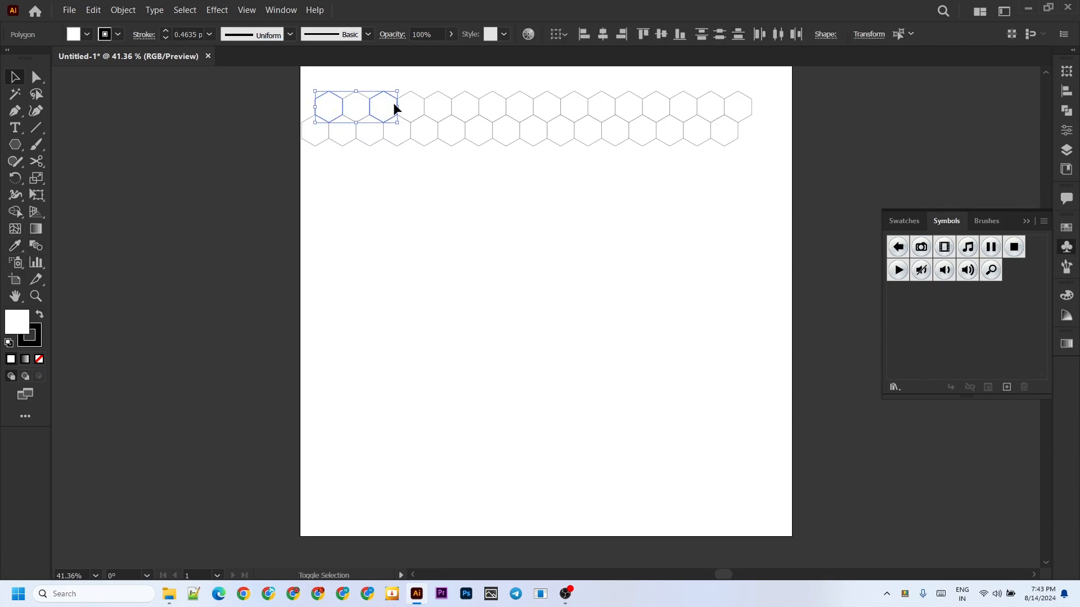
pyautogui.keyDown('shift'); pyautogui.click(451, 107); pyautogui.keyUp('shift')
pyautogui.keyDown('shift'); pyautogui.click(505, 107); pyautogui.keyUp('shift')
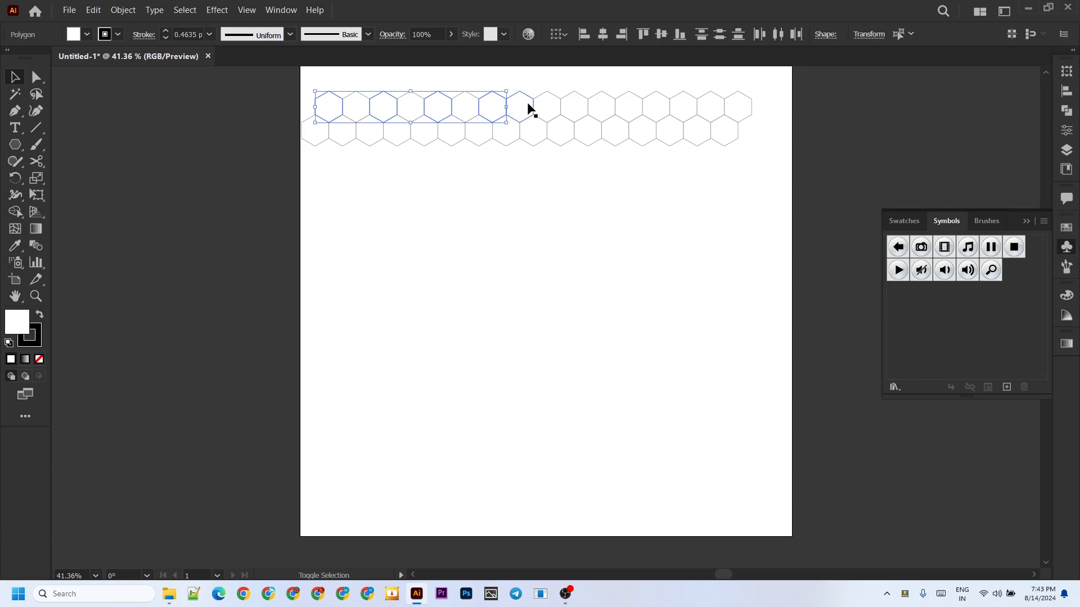
pyautogui.keyDown('shift'); pyautogui.click(609, 111); pyautogui.keyUp('shift')
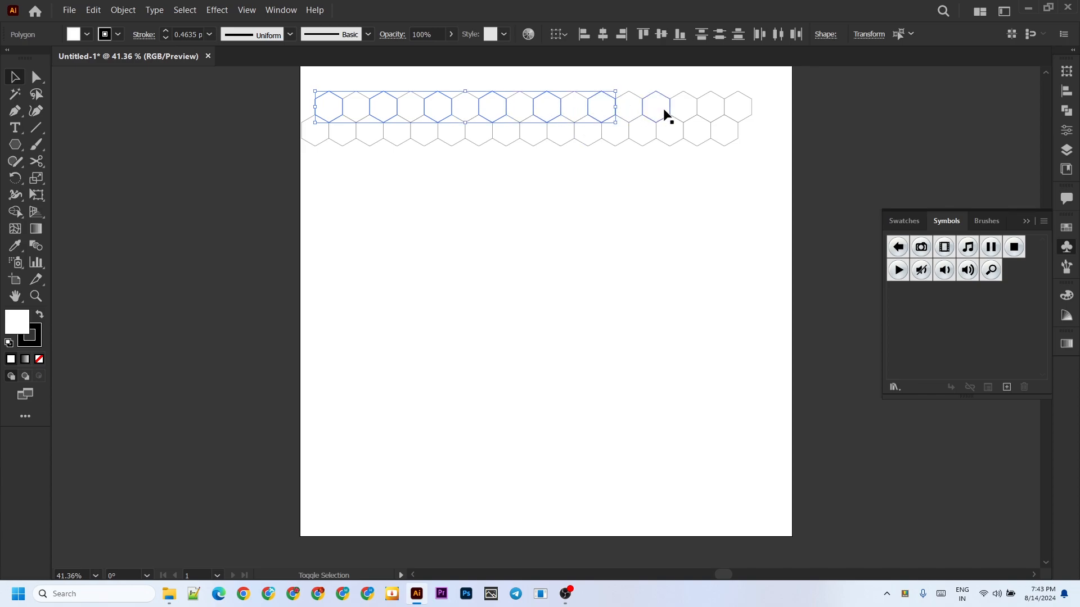
pyautogui.keyDown('shift'); pyautogui.click(659, 111); pyautogui.keyUp('shift')
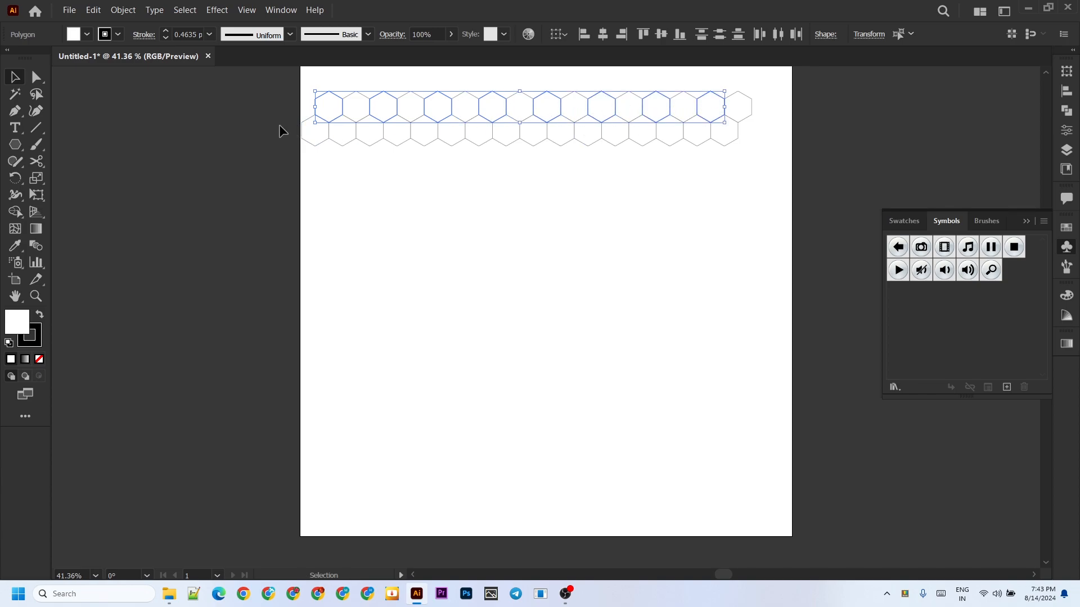
pyautogui.click(87, 34)
pyautogui.click(54, 63)
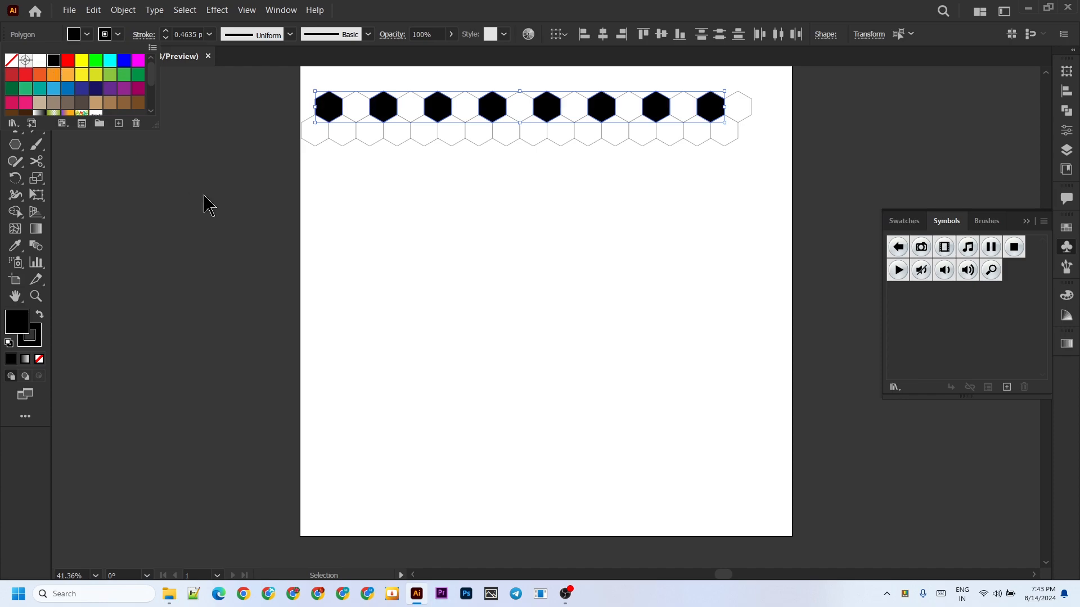
# Copy the two-row hexagon pattern straight down twice so that three interlocking bands are stacked.
pyautogui.hotkey('ctrl', 'a')
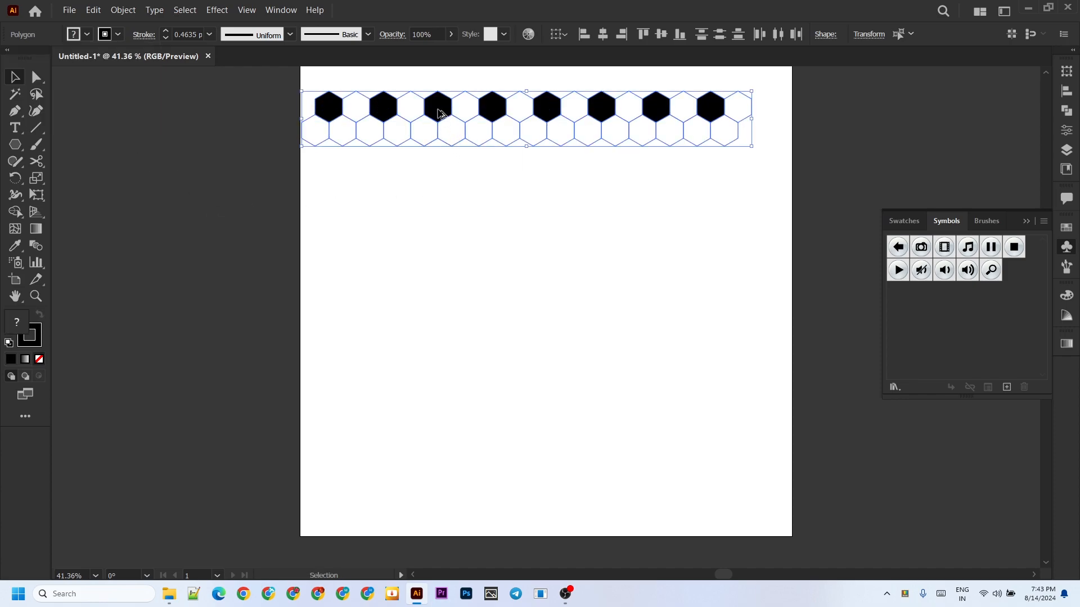
pyautogui.moveTo(441, 114); pyautogui.dragTo(442, 208)
pyautogui.hotkey('alt', 'shift')
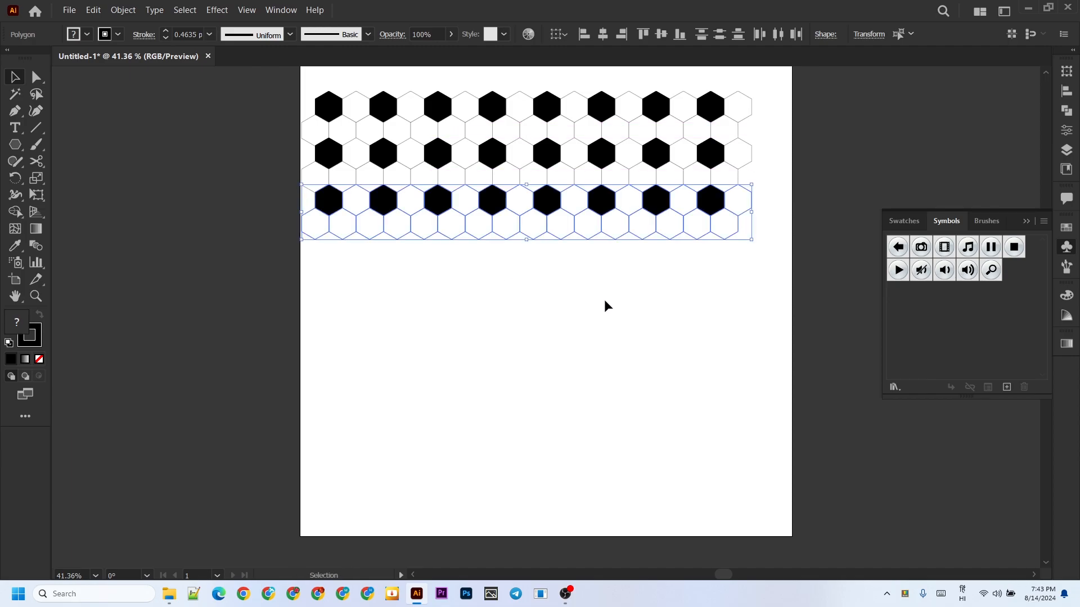
# Save the whole hexagon pattern as a dynamic Movie Clip symbol named "football" and delete the artwork from the artboard.
pyautogui.click(628, 291)
pyautogui.hotkey('ctrl', 'a')
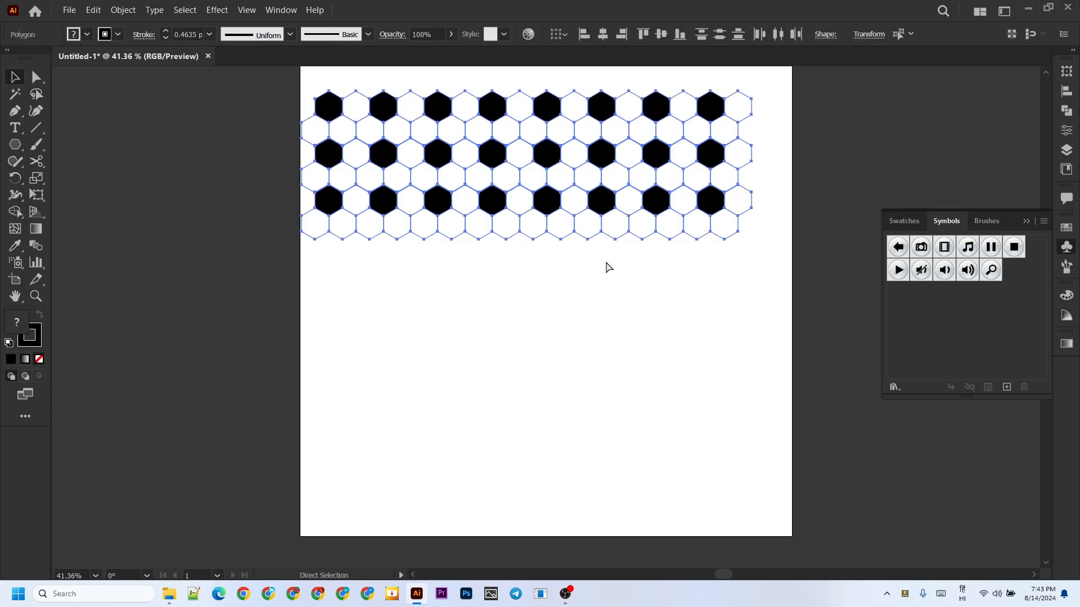
pyautogui.click(1007, 387)
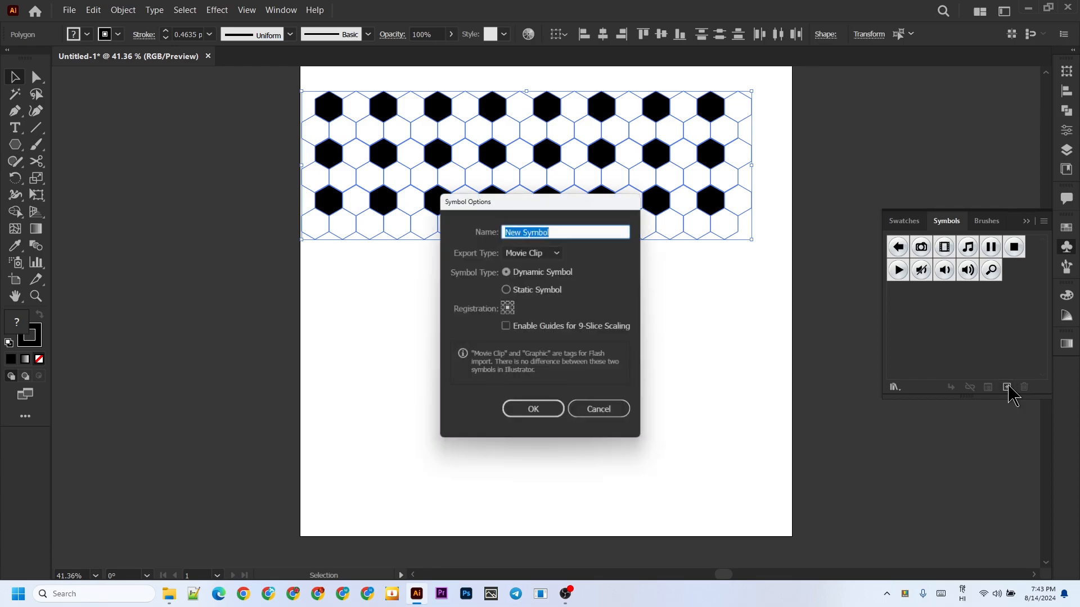
pyautogui.write('footbal')
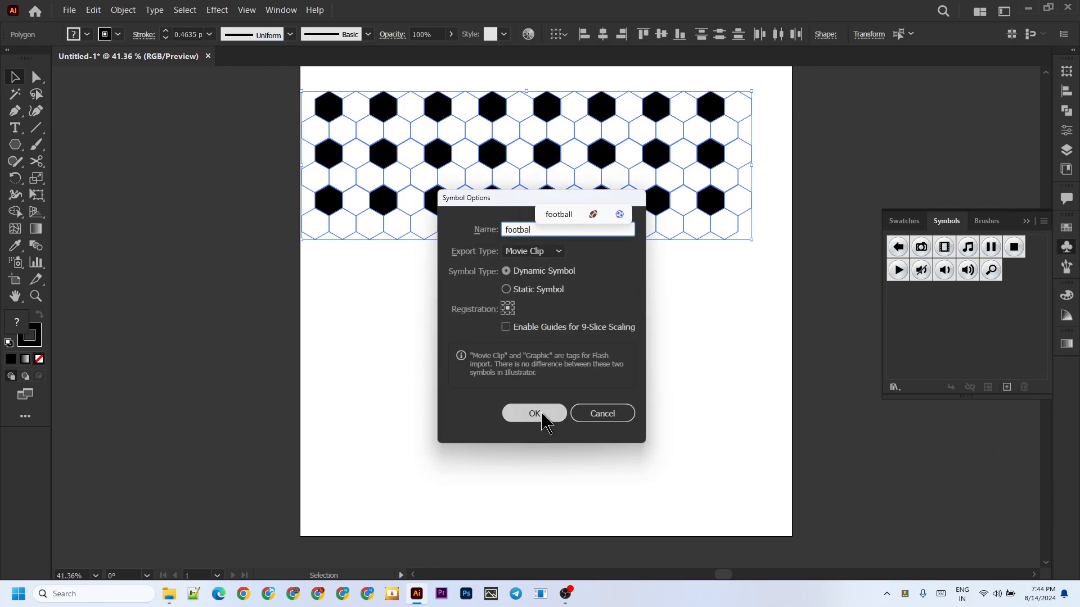
pyautogui.click(560, 216)
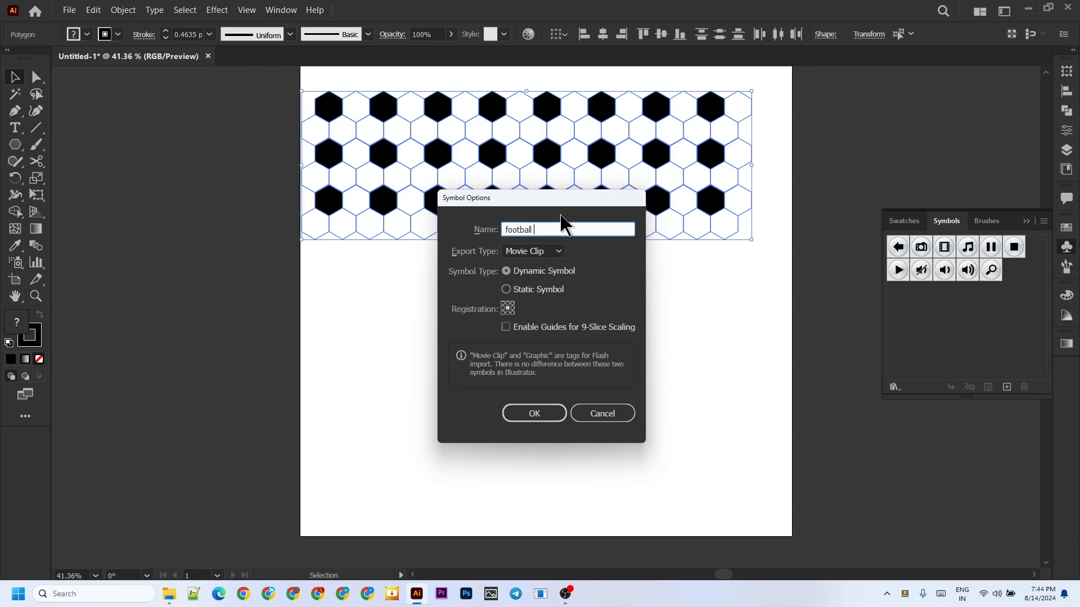
pyautogui.click(543, 415)
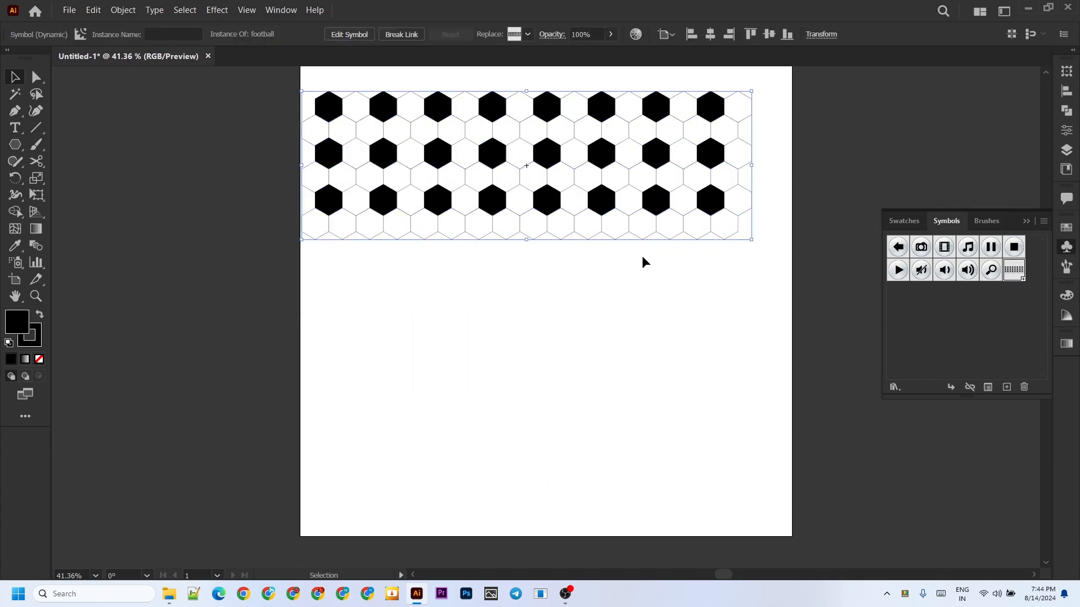
pyautogui.press('Delete')
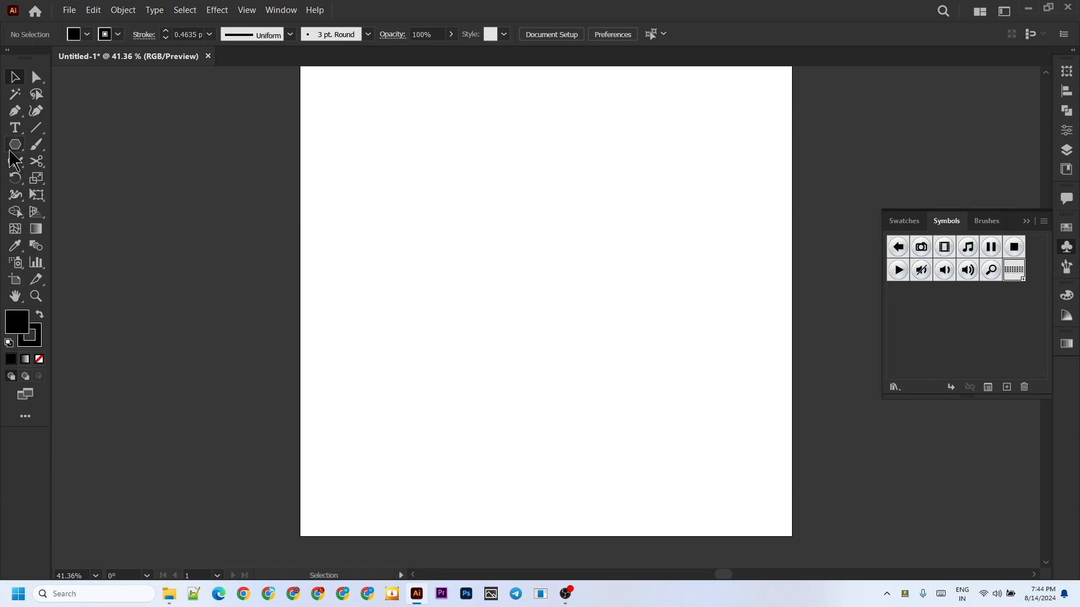
# Draw a circle about 419 px in diameter near the artboard's centre and set its fill to none.
pyautogui.moveTo(15, 145); pyautogui.dragTo(84, 179)
pyautogui.moveTo(444, 174)
pyautogui.mouseDown()
pyautogui.moveTo(456, 259)
pyautogui.moveTo(498, 364)
pyautogui.mouseUp()
pyautogui.click(87, 34)
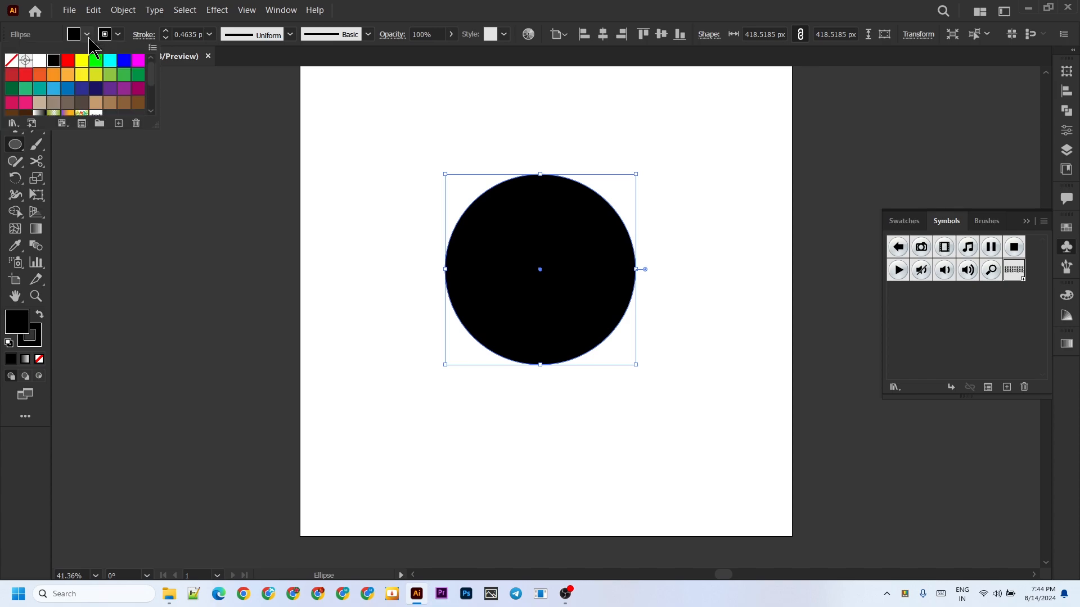
pyautogui.click(12, 60)
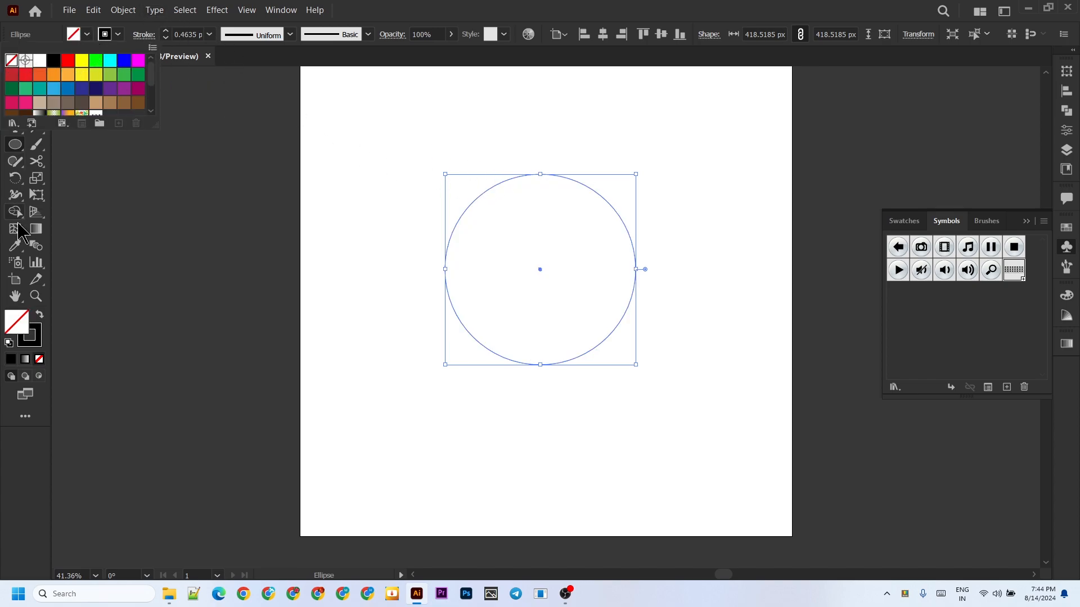
# Cut the circle at its top and bottom anchor points with the Scissors tool and delete the right half.
pyautogui.click(36, 162)
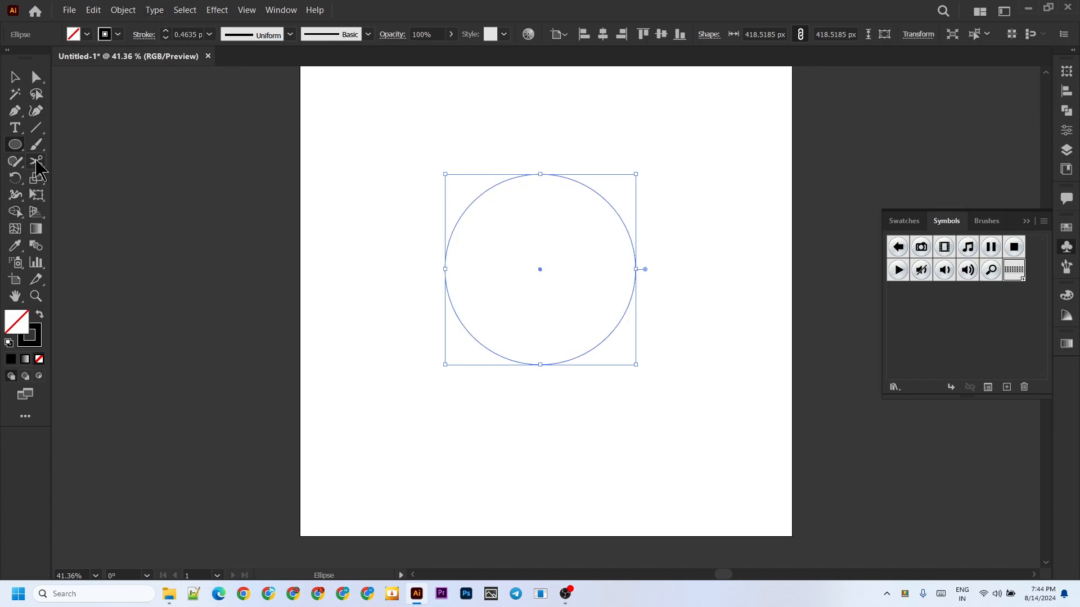
pyautogui.click(539, 174)
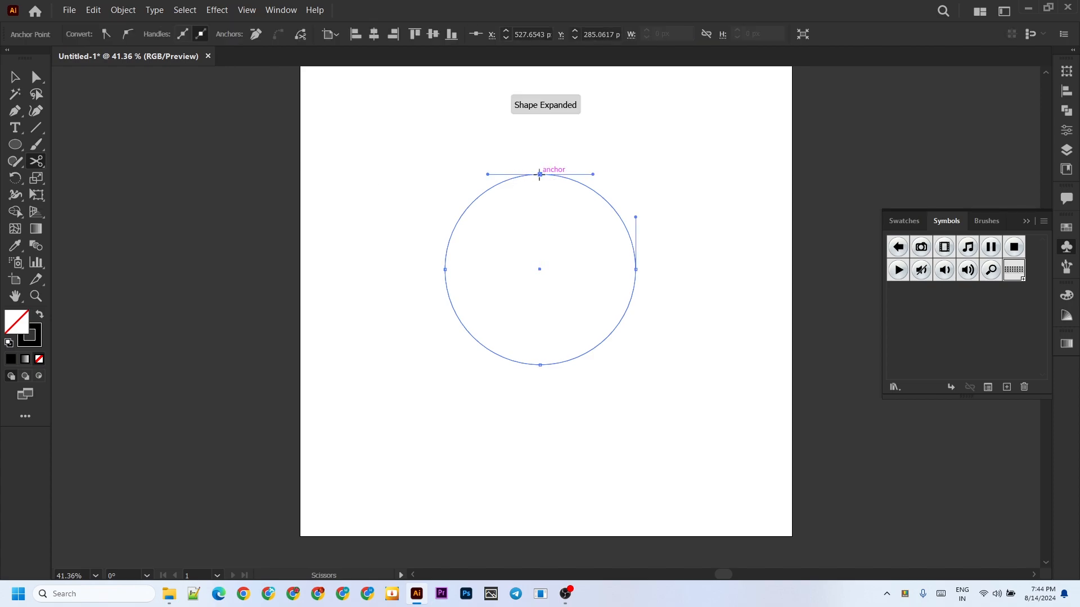
pyautogui.click(540, 365)
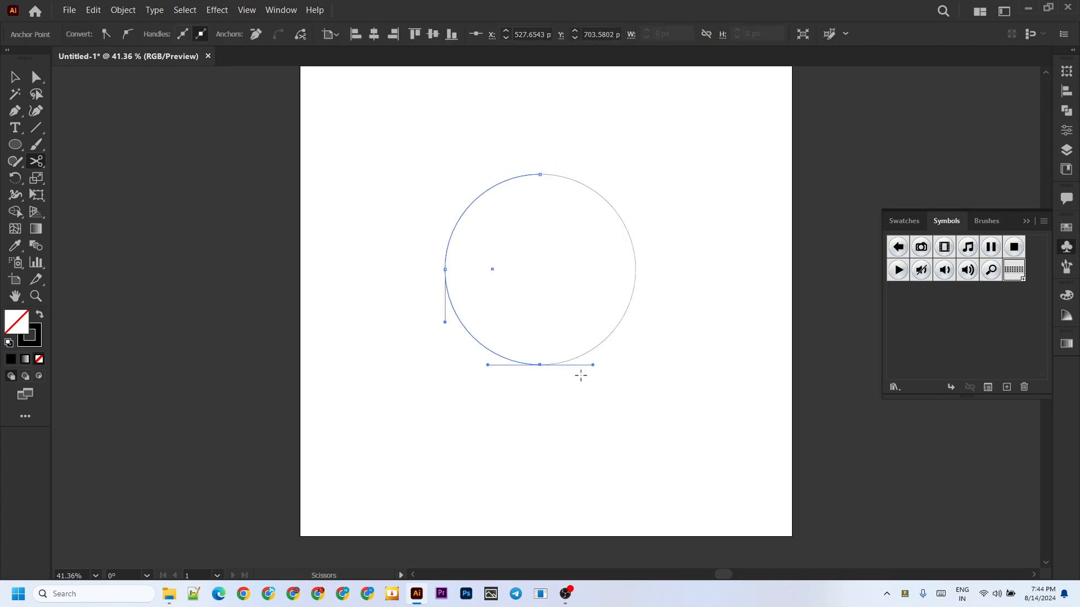
pyautogui.click(23, 82)
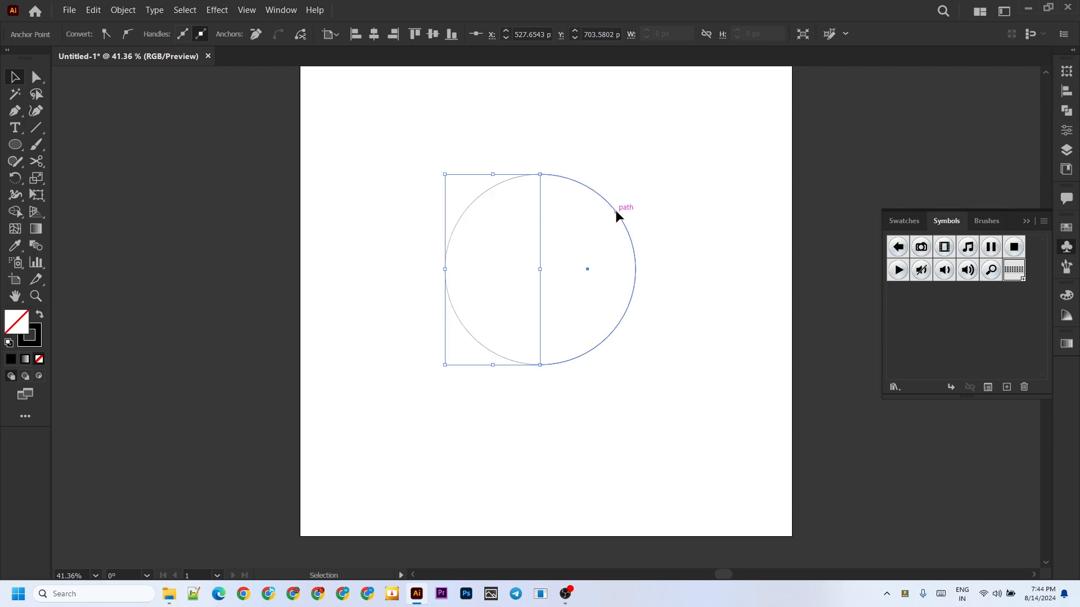
pyautogui.moveTo(615, 210); pyautogui.dragTo(724, 197)
pyautogui.press('Delete')
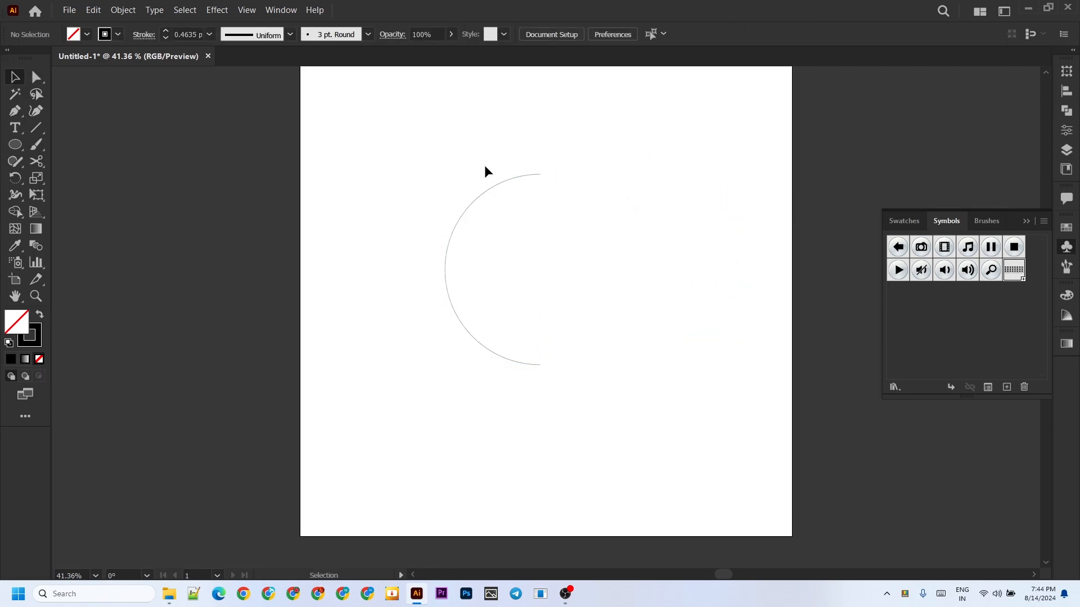
# Apply a 360° 3D Revolve (Classic) effect to the half circle, revolving it from its Right Edge to form a sphere.
pyautogui.click(491, 190)
pyautogui.click(217, 10)
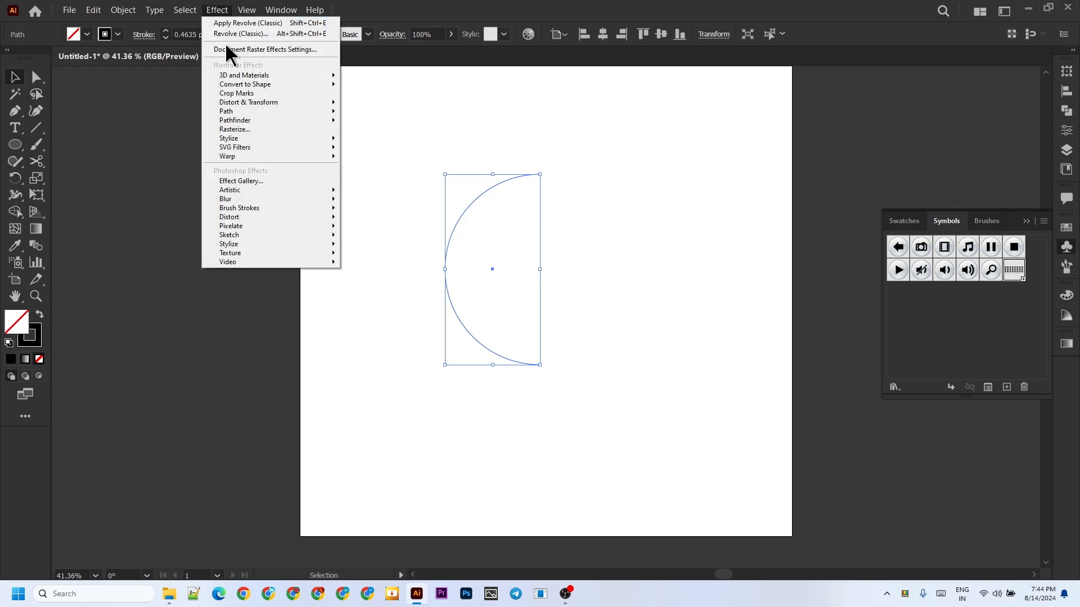
pyautogui.moveTo(262, 77)
pyautogui.moveTo(379, 138)
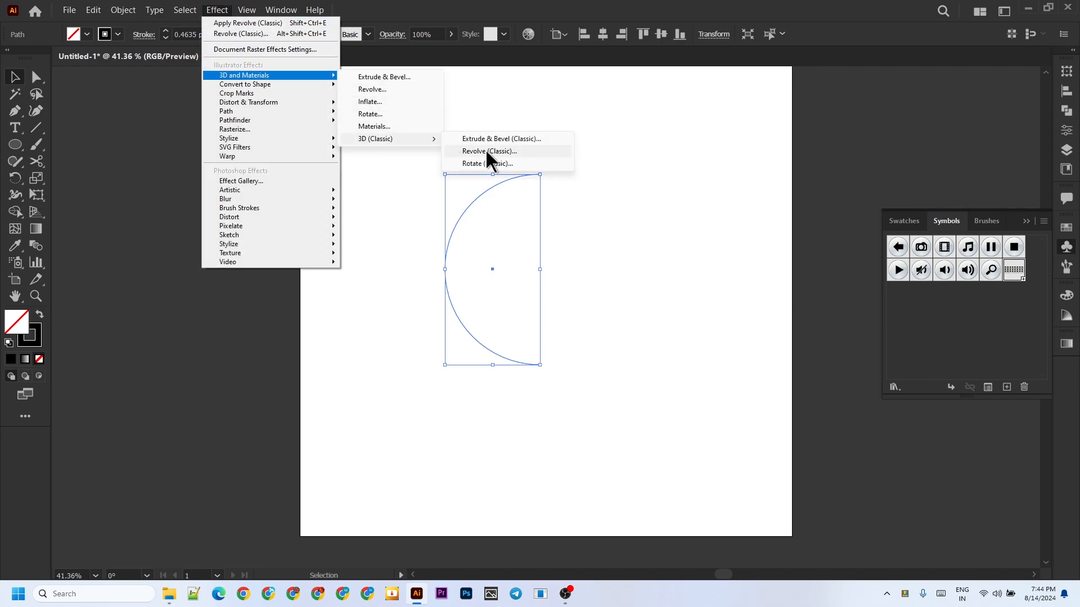
pyautogui.click(492, 152)
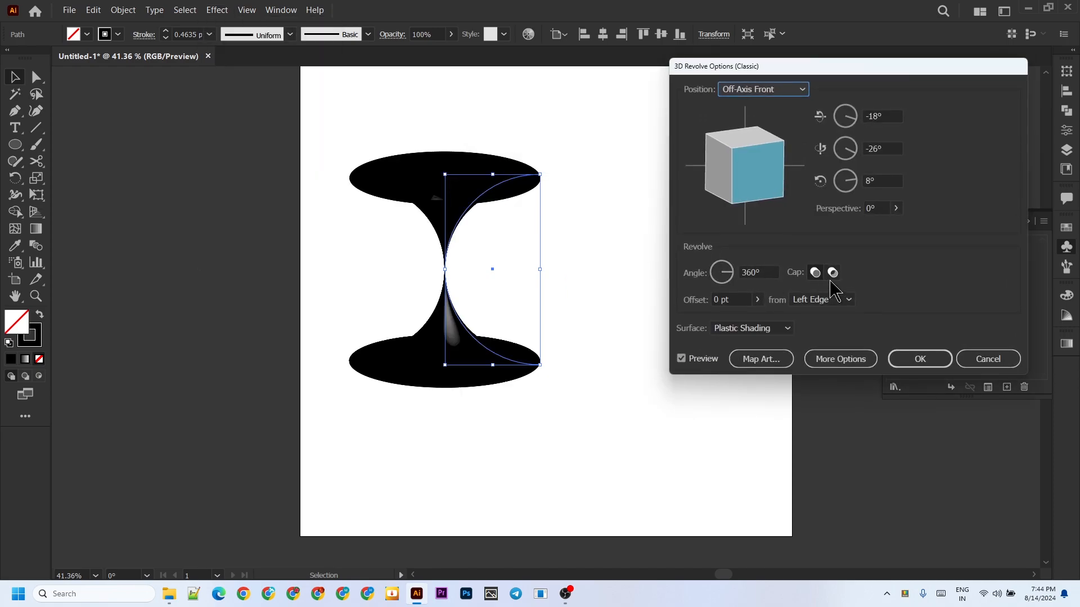
pyautogui.click(814, 300)
pyautogui.click(813, 331)
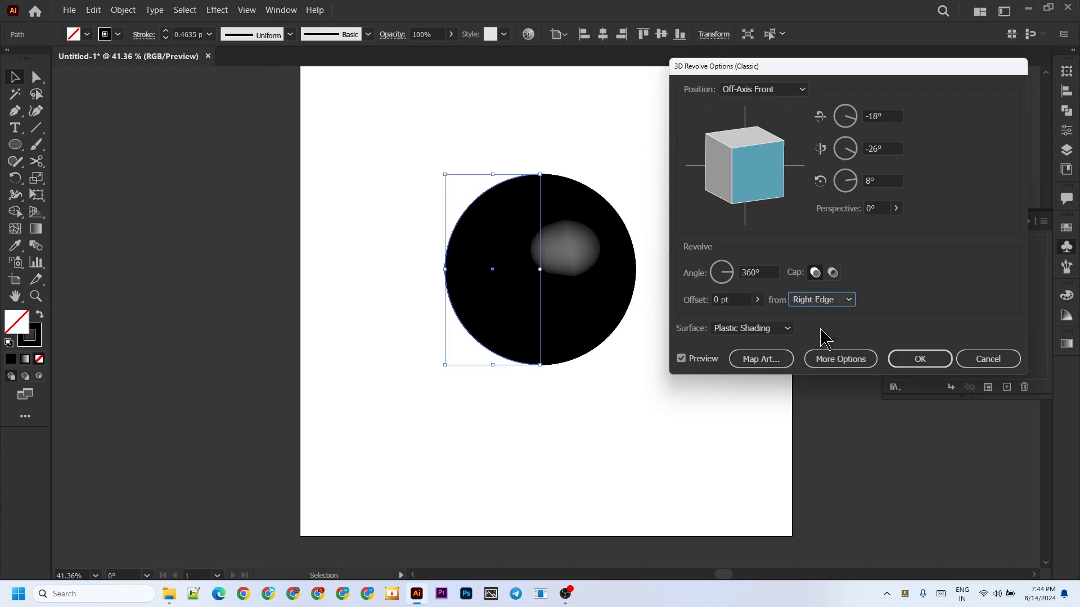
# Map the "football" symbol onto surface 1 of 2 of the revolved sphere, previewing it with invisible geometry.
pyautogui.click(762, 359)
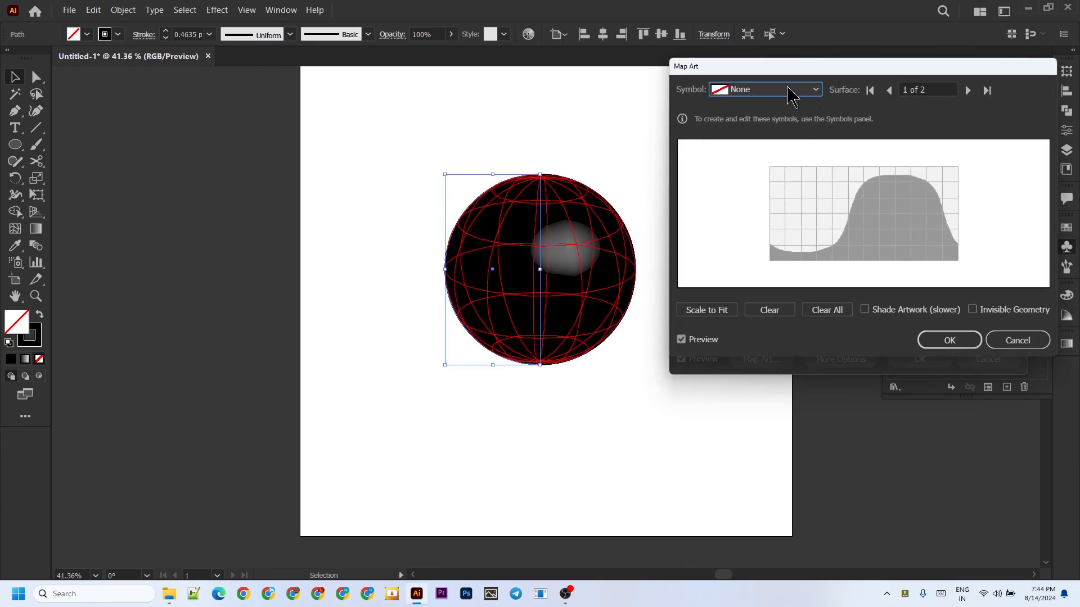
pyautogui.click(792, 96)
pyautogui.click(765, 289)
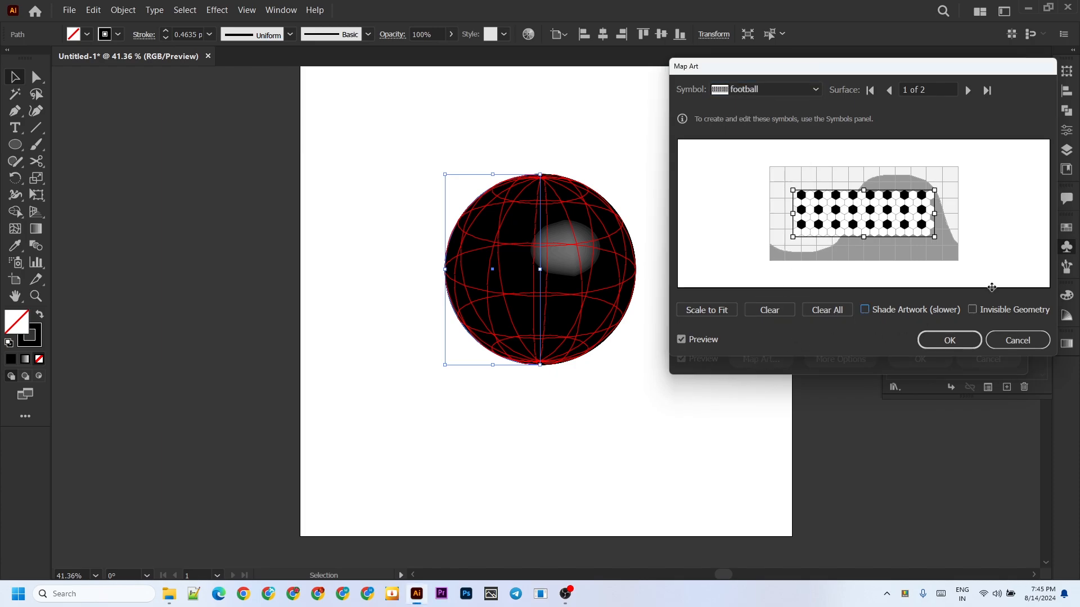
pyautogui.click(978, 319)
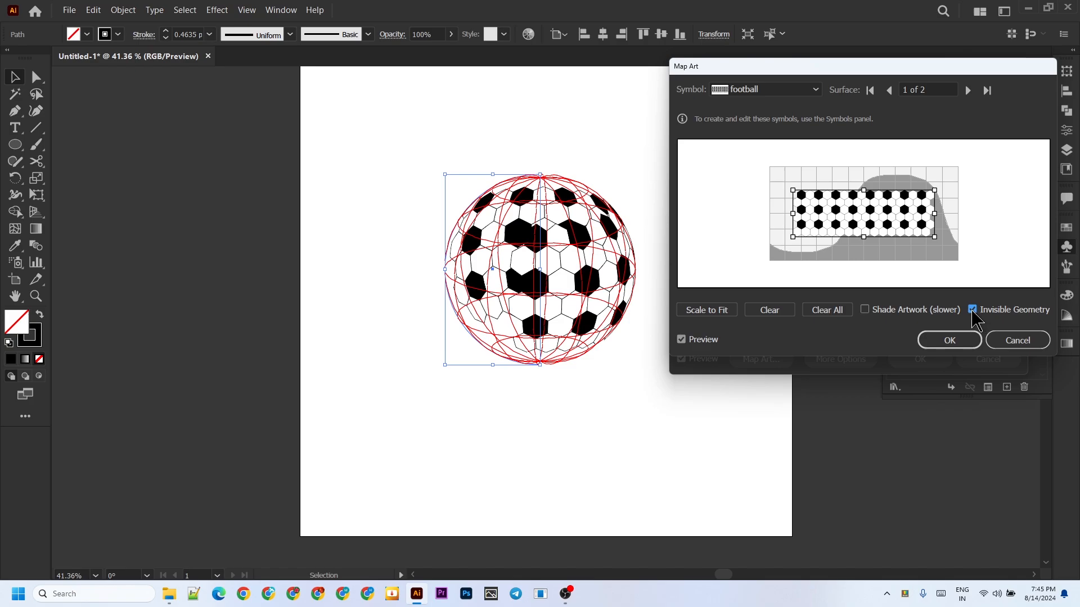
pyautogui.click(976, 320)
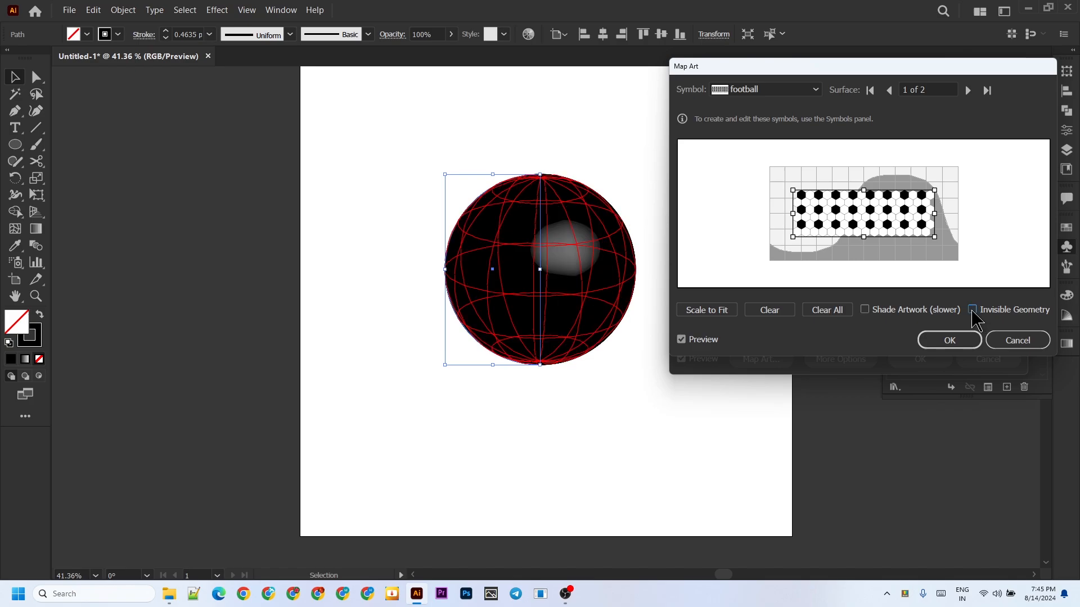
# Scale the mapped football artwork to fit the surface, shade it, make the geometry invisible, and apply the 3D effect.
pyautogui.click(866, 315)
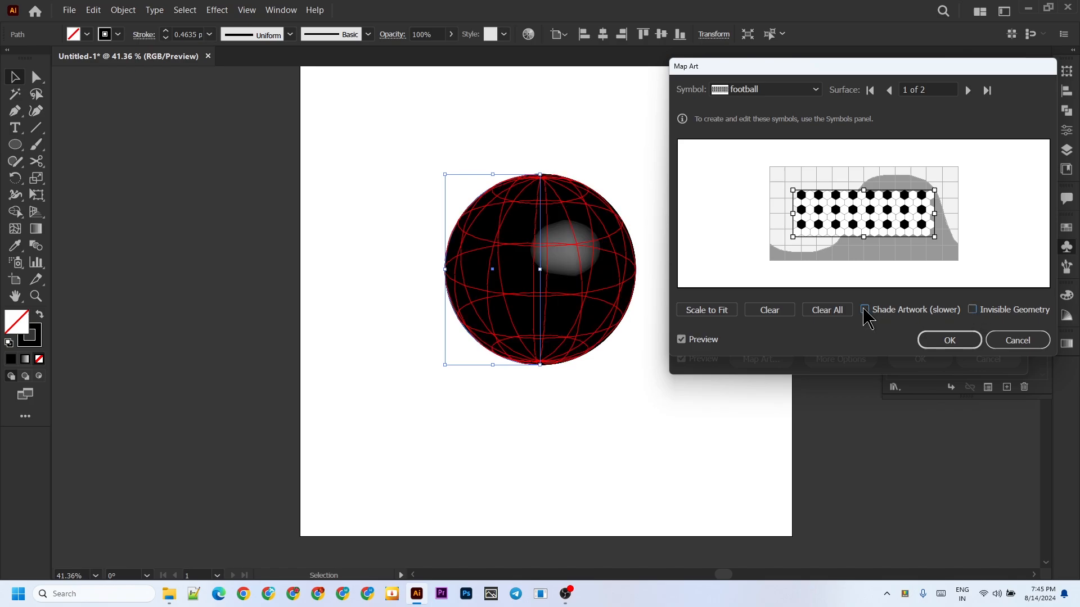
pyautogui.click(714, 313)
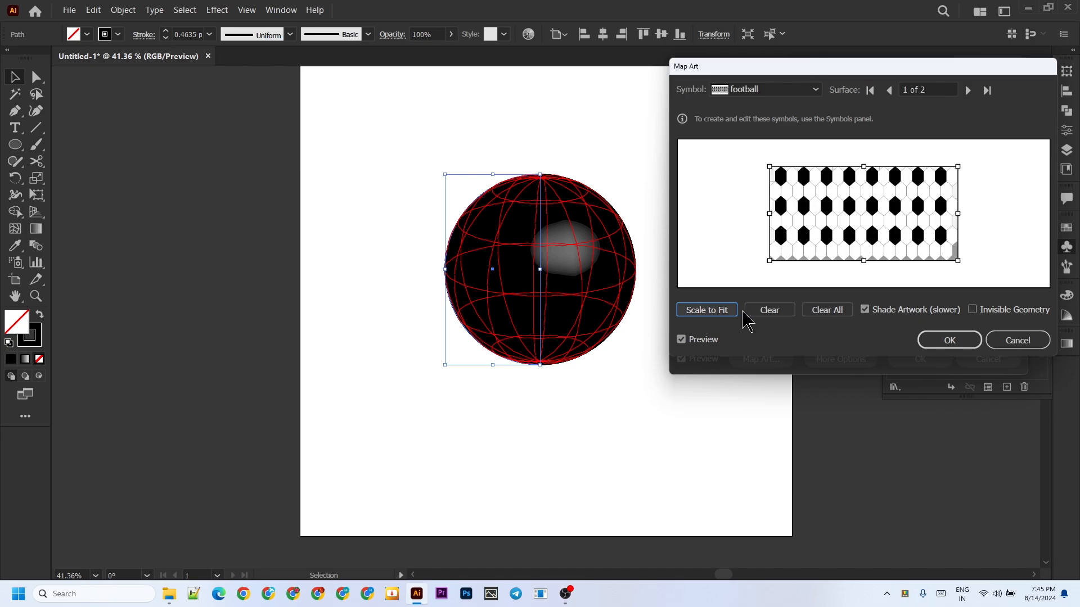
pyautogui.click(976, 311)
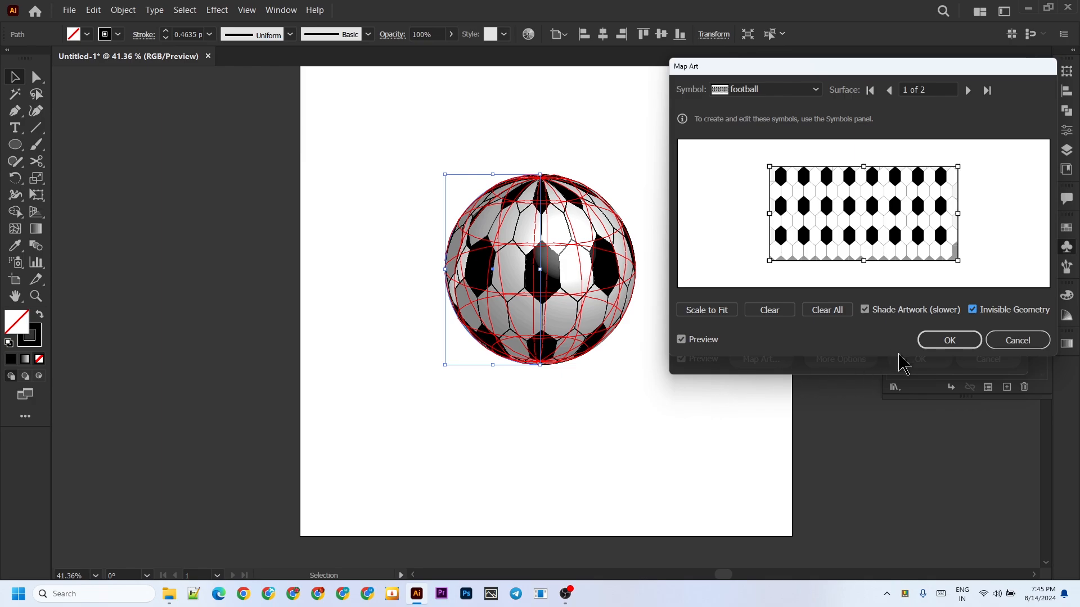
pyautogui.click(962, 340)
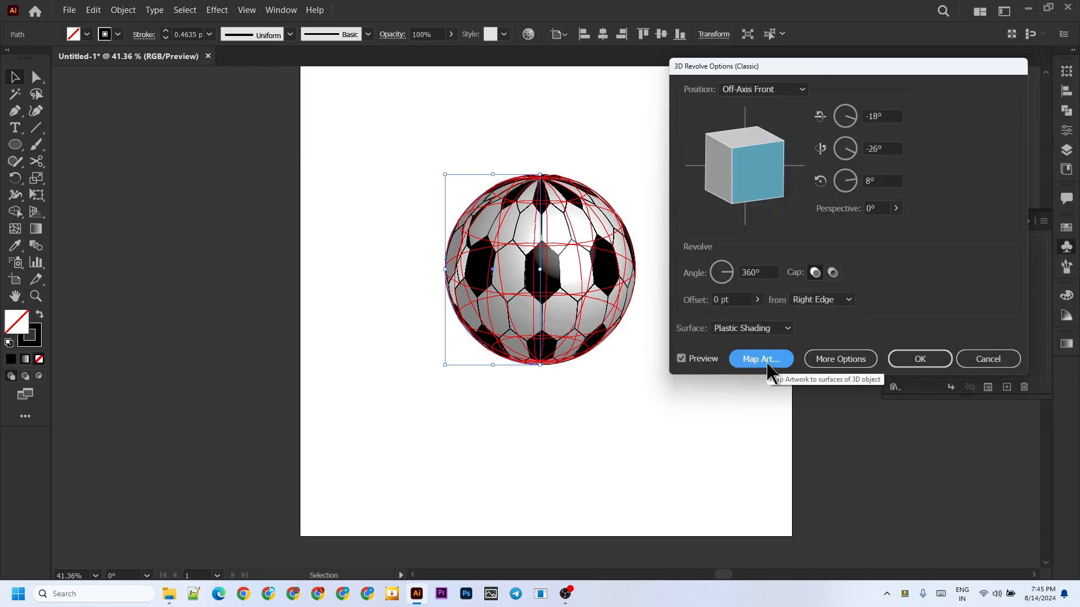
pyautogui.click(920, 359)
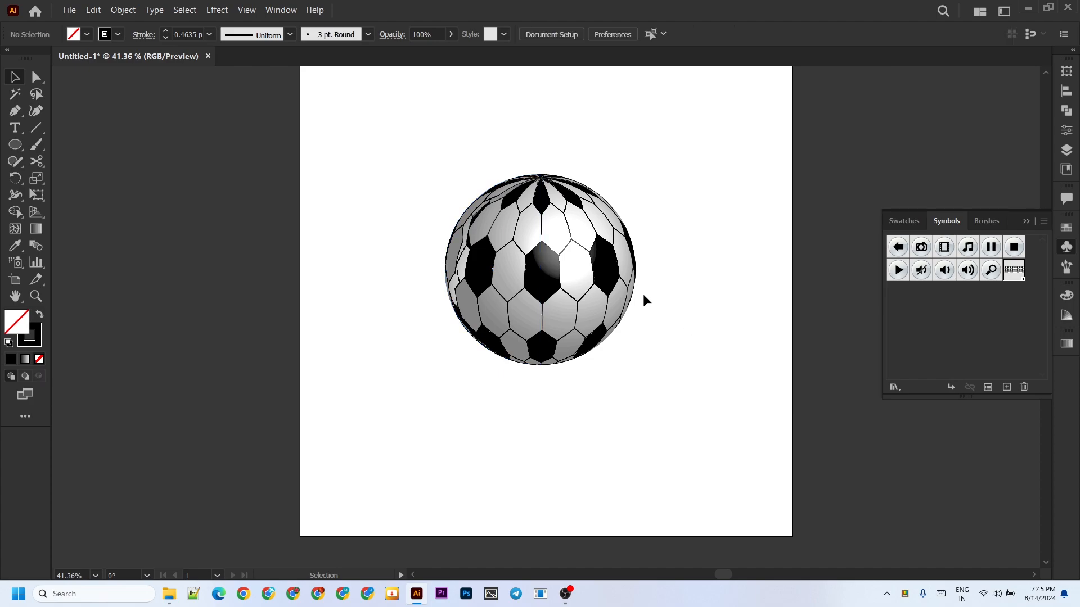
# Move the football toward the artboard's upper left and add a Multiply drop shadow with 75% opacity, 7 px offsets and 5 px blur.
pyautogui.moveTo(617, 274); pyautogui.dragTo(544, 212)
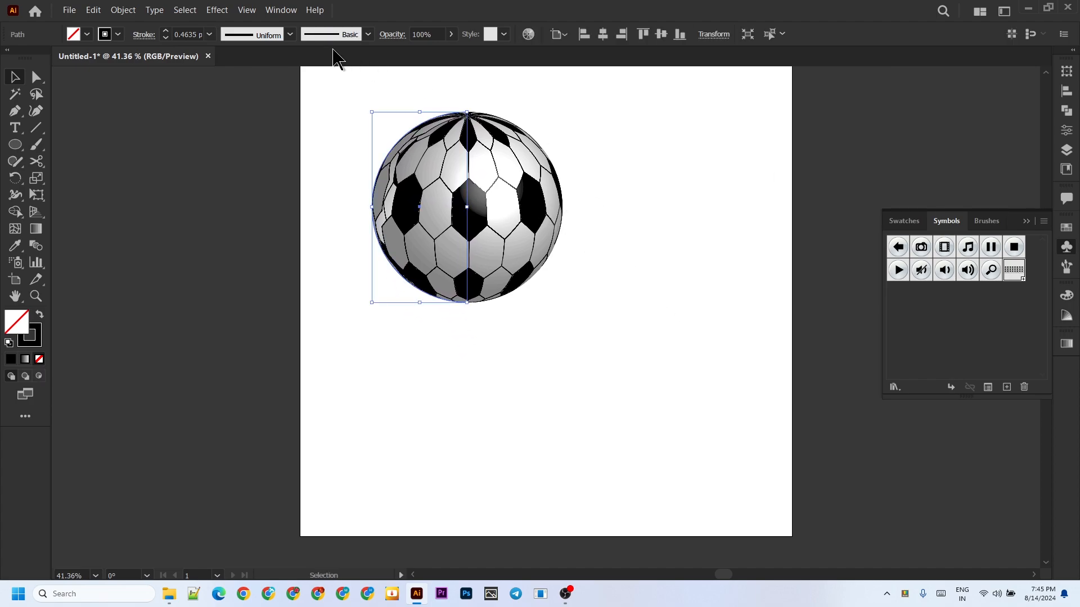
pyautogui.click(222, 9)
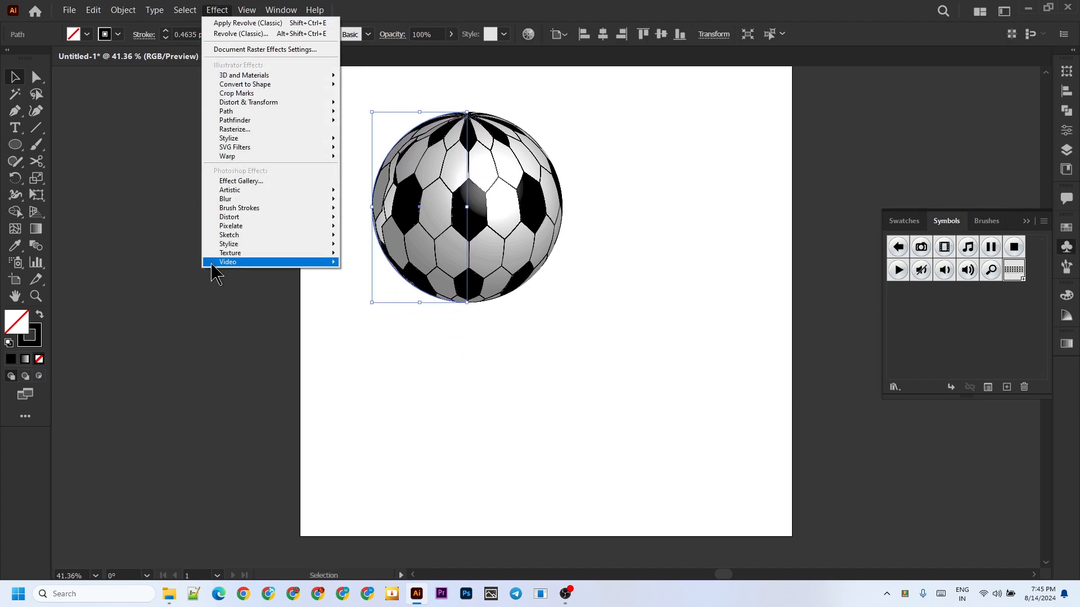
pyautogui.moveTo(254, 142)
pyautogui.click(408, 140)
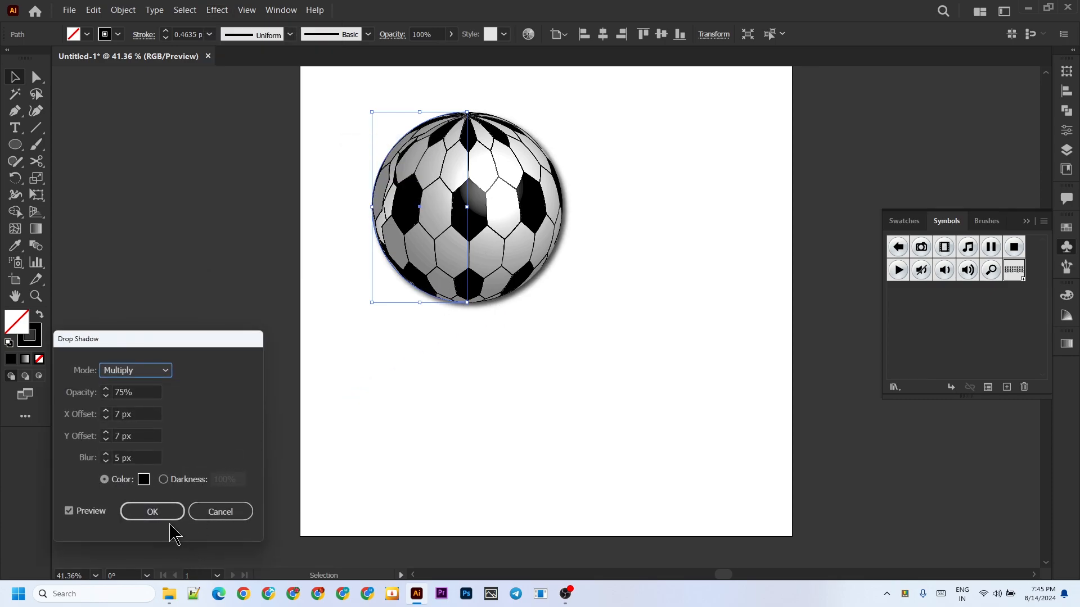
pyautogui.click(169, 509)
pyautogui.click(184, 302)
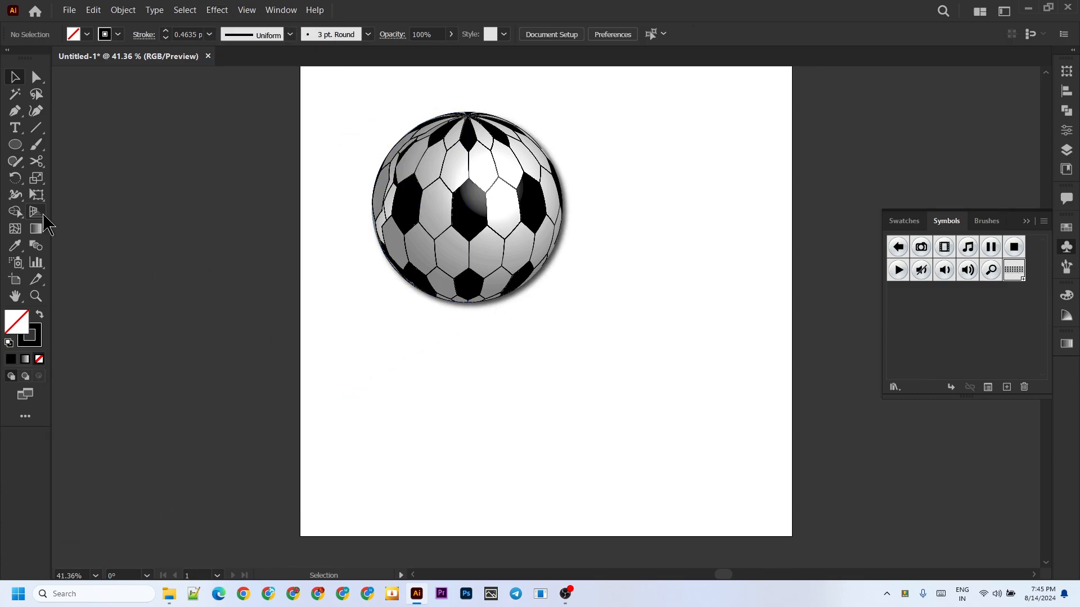
# Draw a flat ellipse about 499 by 88 px across the base of the football and fill it with black.
pyautogui.click(15, 145)
pyautogui.moveTo(364, 284); pyautogui.dragTo(542, 315)
pyautogui.moveTo(567, 315); pyautogui.dragTo(592, 318)
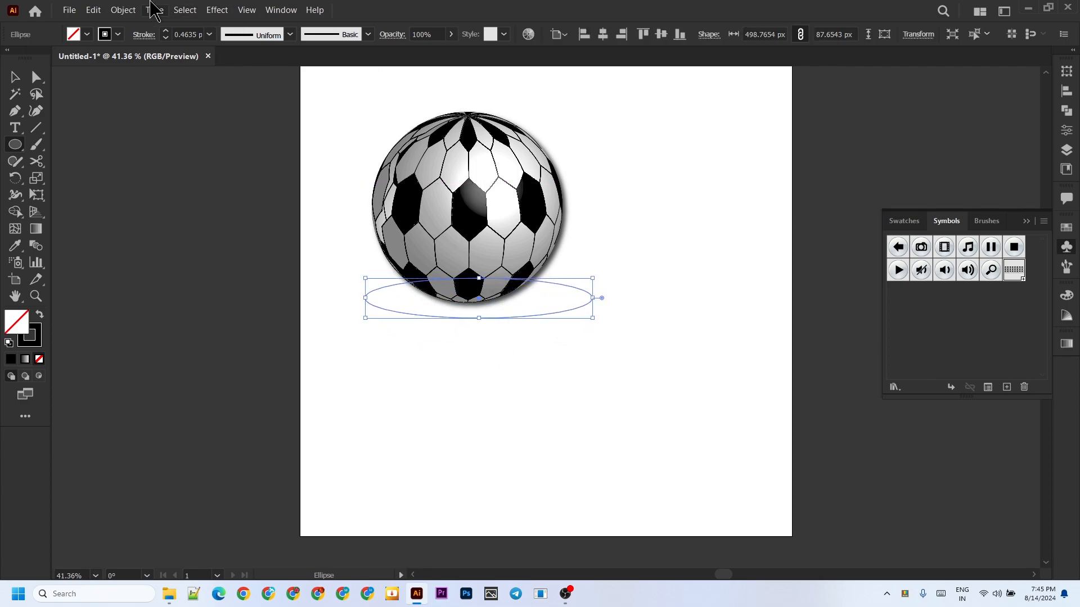
pyautogui.click(87, 35)
pyautogui.click(54, 60)
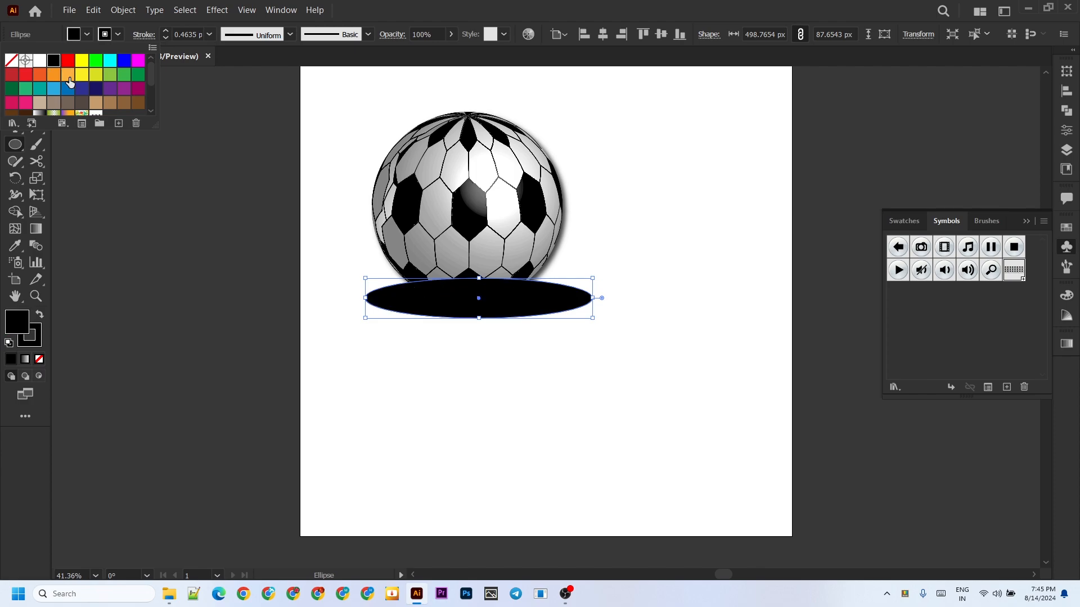
# Send the black ellipse behind the football and shift it slightly left so that it is centred under the ball.
pyautogui.click(523, 313)
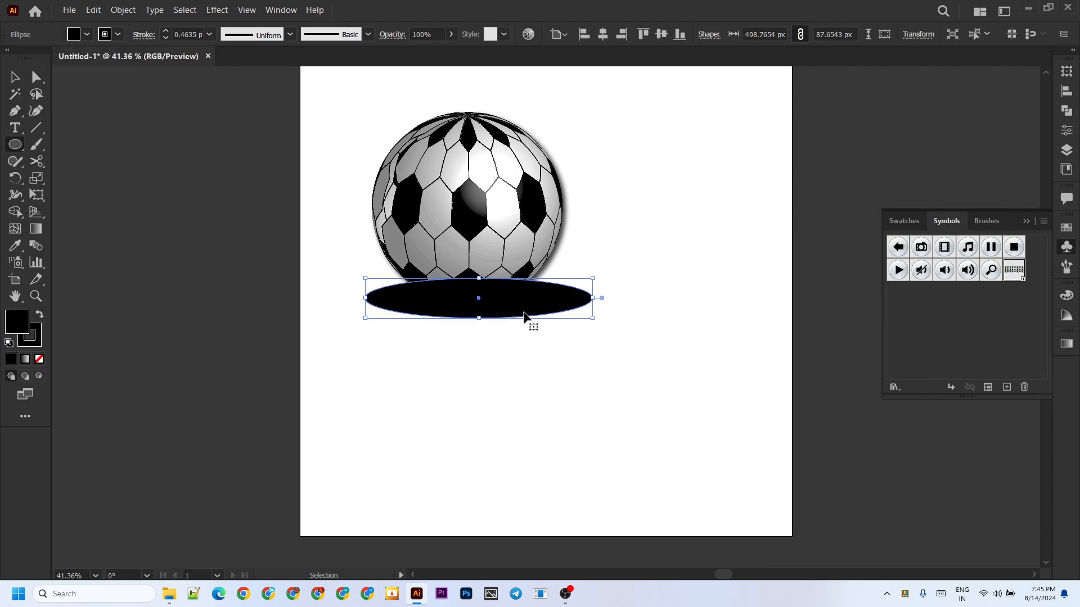
pyautogui.hotkey('ctrl', 'shift', '[')
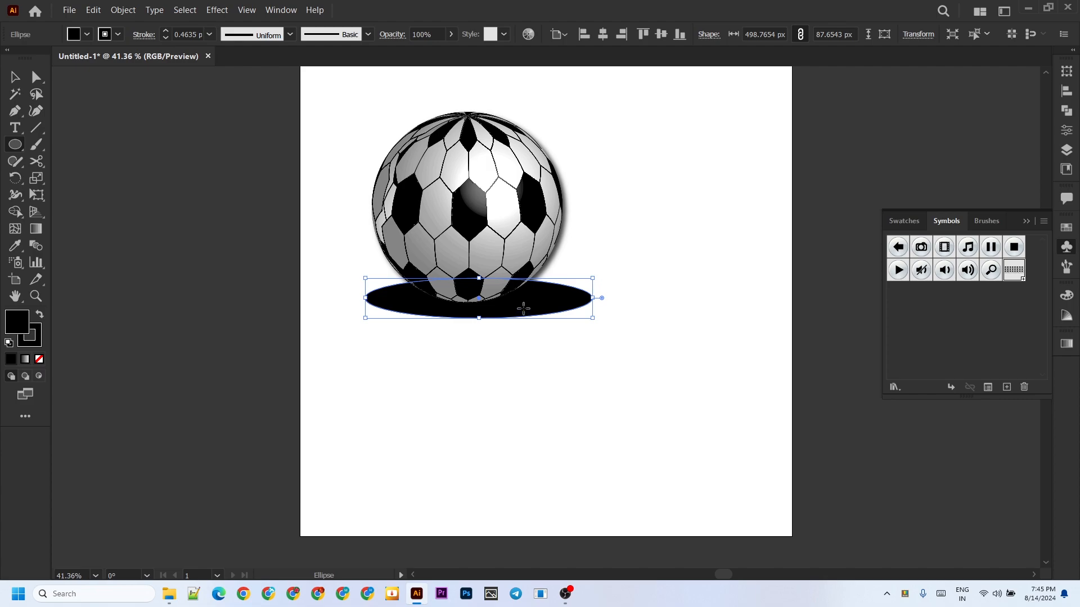
pyautogui.moveTo(524, 309); pyautogui.dragTo(507, 307)
pyautogui.hotkey('ctrl', 'z')
pyautogui.click(15, 77)
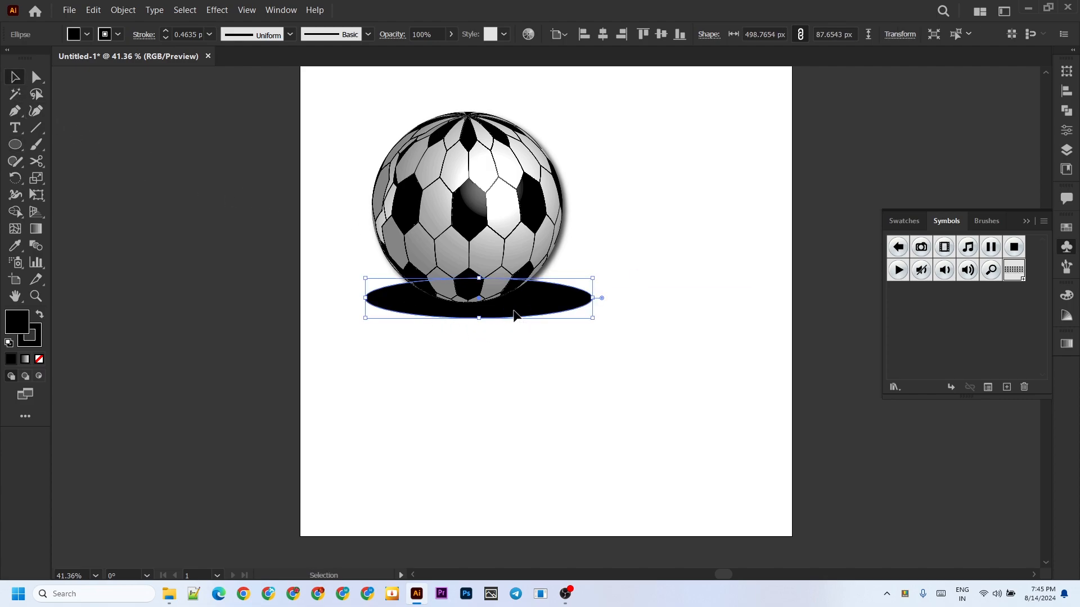
pyautogui.moveTo(512, 313); pyautogui.dragTo(501, 311)
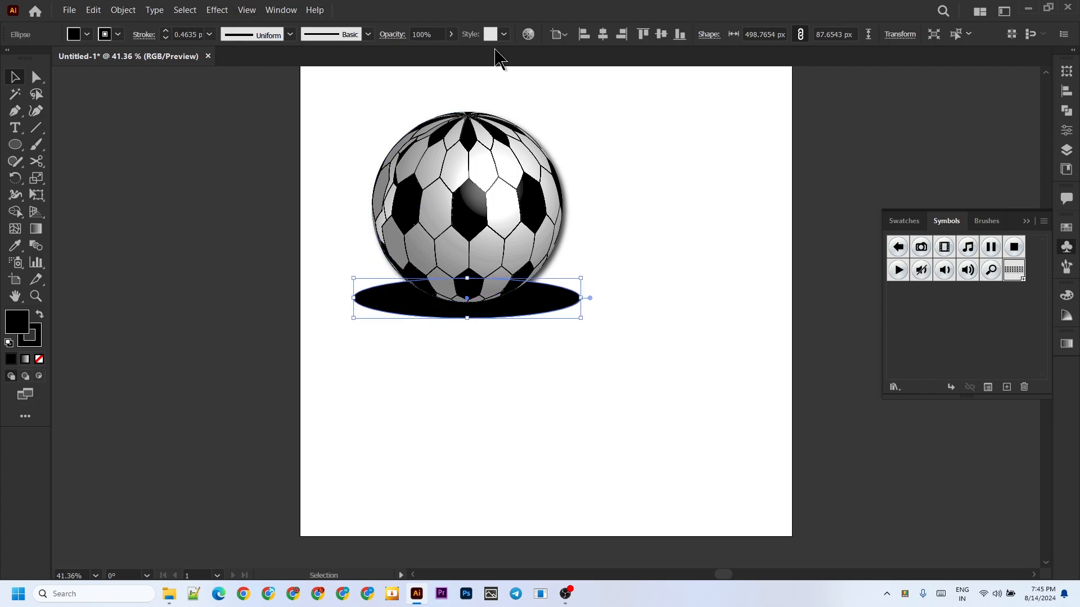
# Soften the black ellipse with a Gaussian Blur of 10 pixels radius and raise the football slightly above this ground shadow.
pyautogui.click(220, 11)
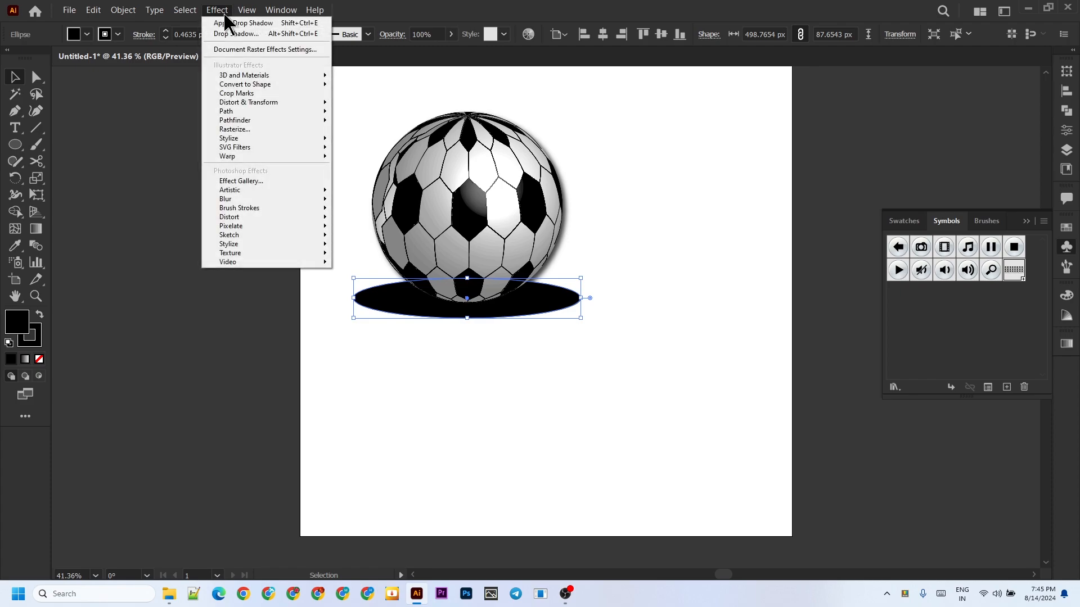
pyautogui.moveTo(248, 140)
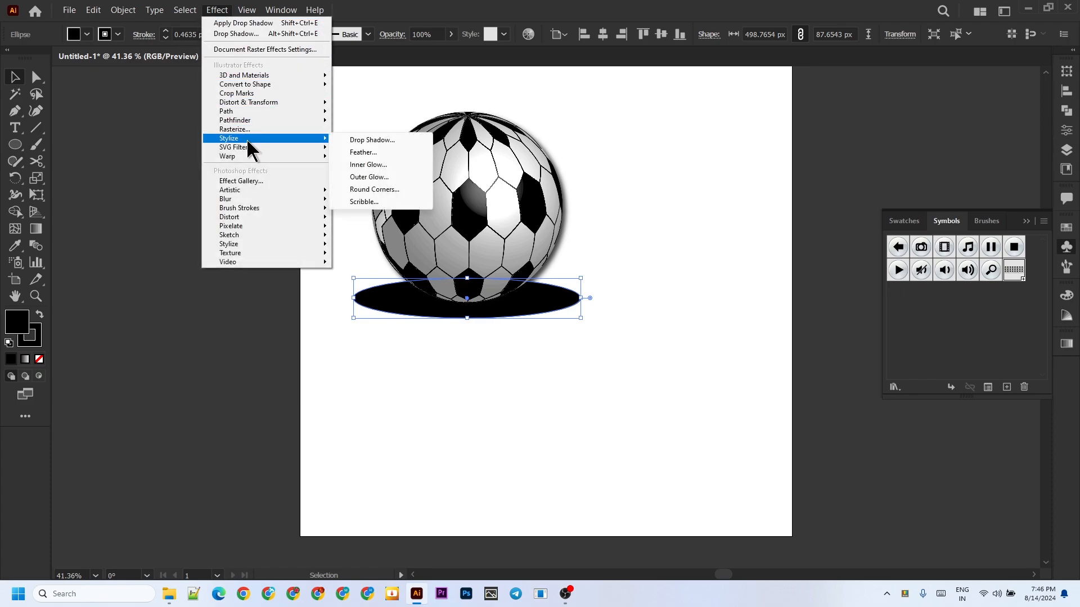
pyautogui.moveTo(241, 197)
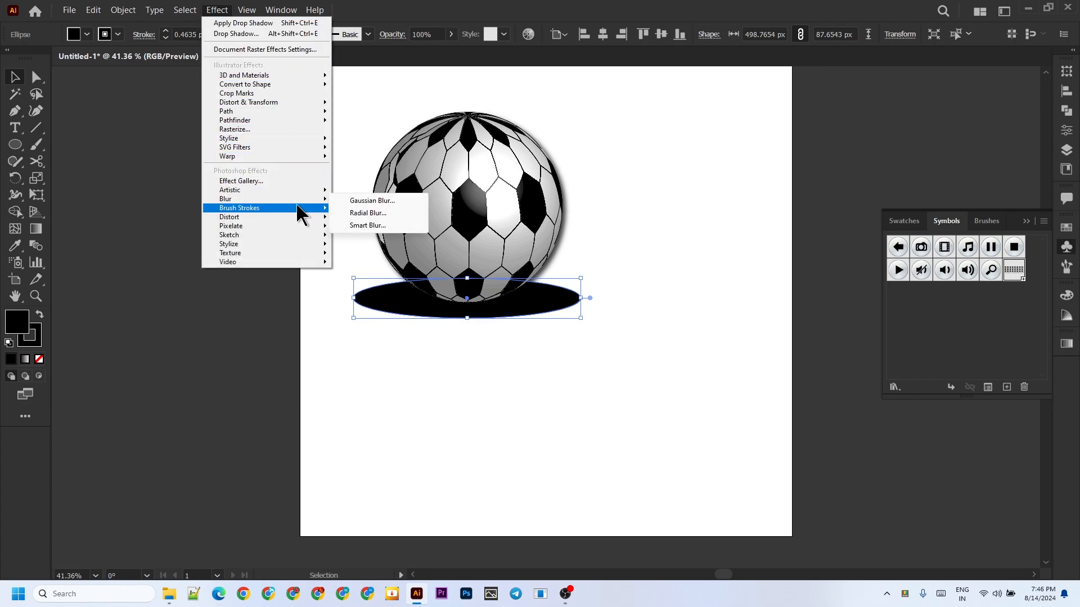
pyautogui.click(372, 201)
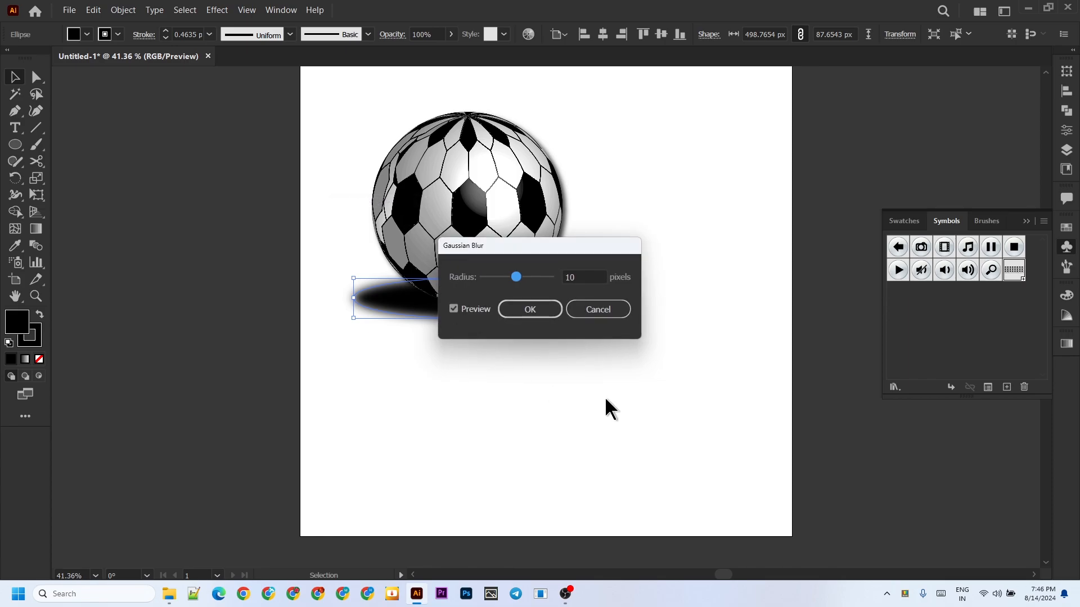
pyautogui.click(528, 309)
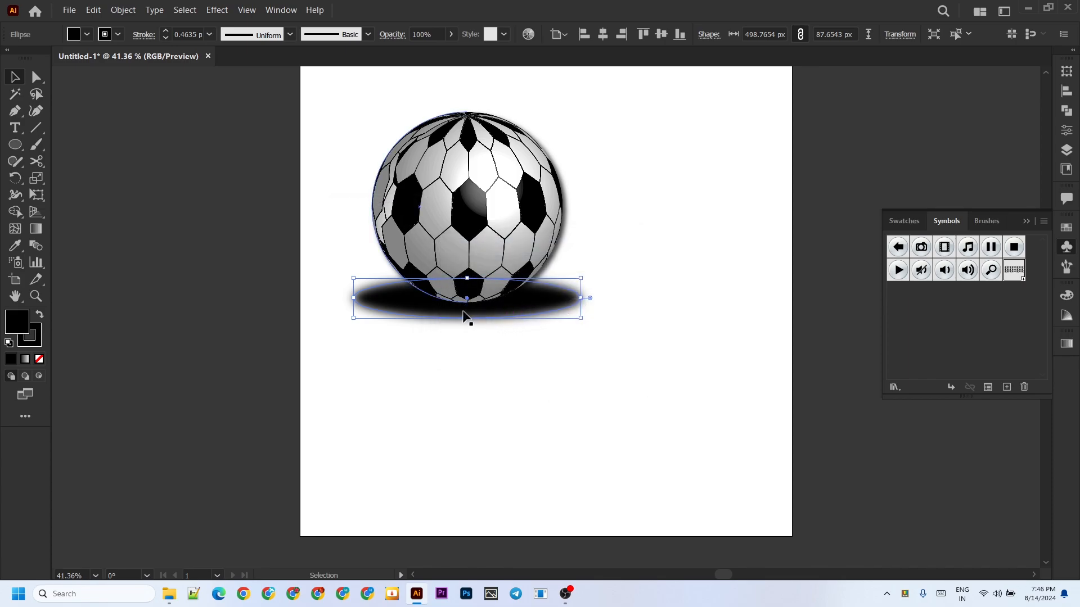
pyautogui.moveTo(461, 314)
pyautogui.mouseDown()
pyautogui.moveTo(465, 297)
pyautogui.moveTo(465, 307)
pyautogui.mouseUp()
pyautogui.click(315, 425)
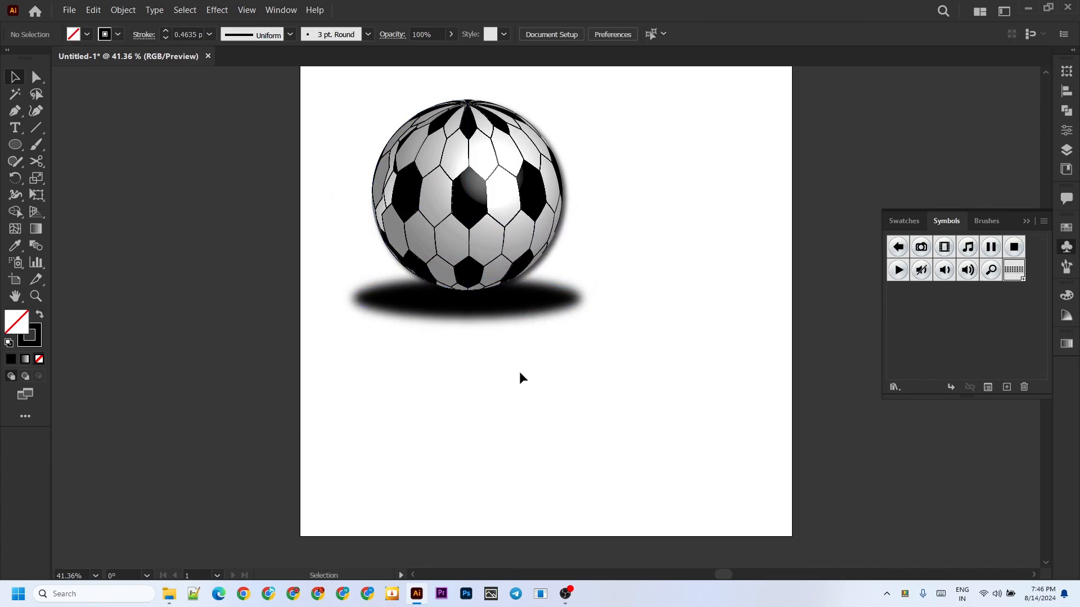